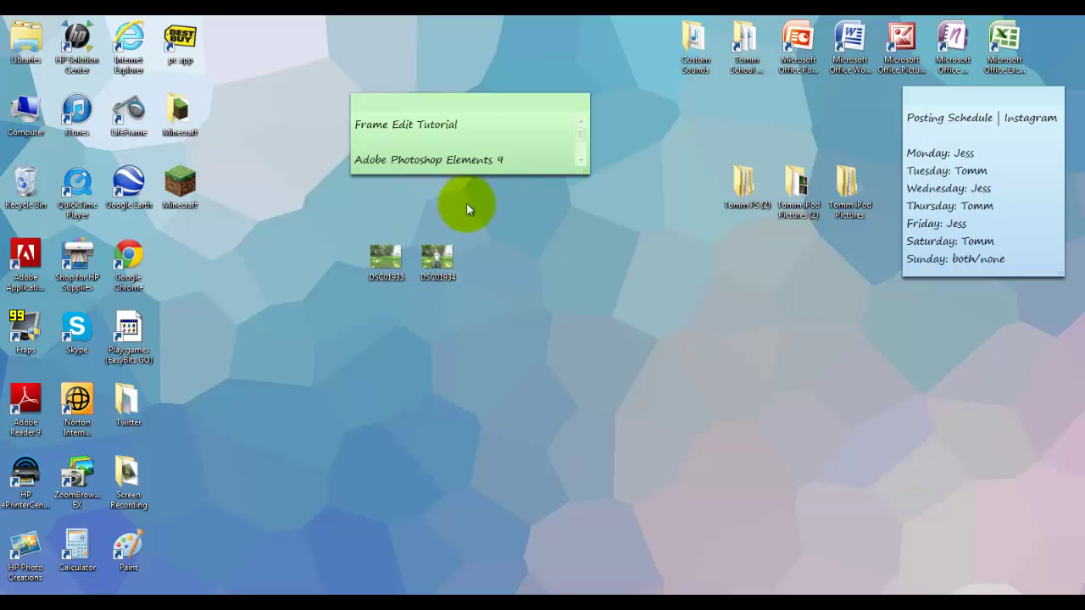
pyautogui.moveTo(510, 335); pyautogui.dragTo(309, 300)
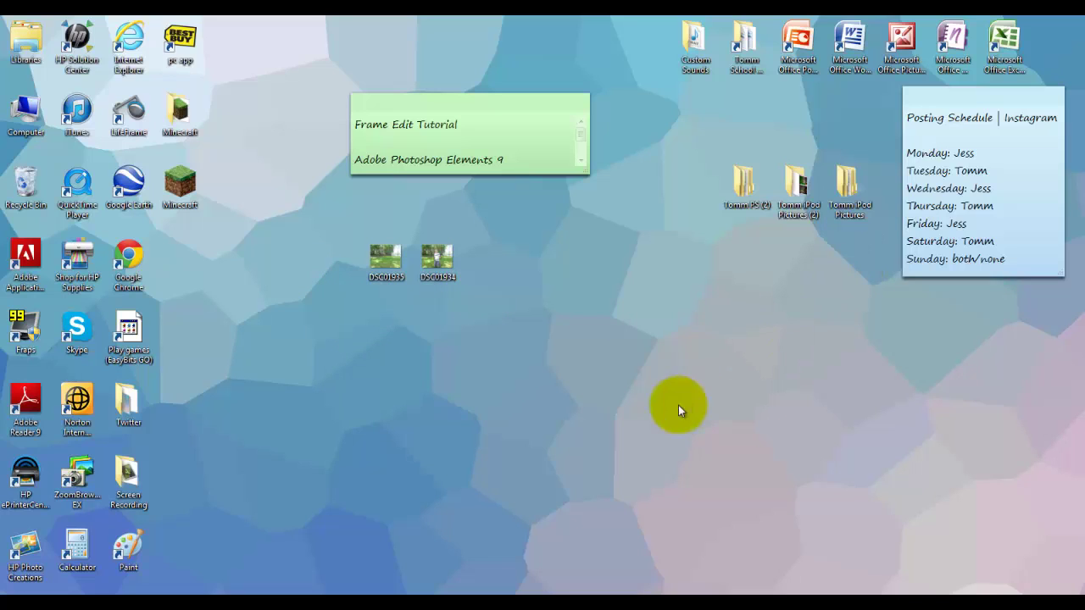
pyautogui.moveTo(502, 365); pyautogui.dragTo(324, 287)
pyautogui.moveTo(561, 388); pyautogui.dragTo(332, 299)
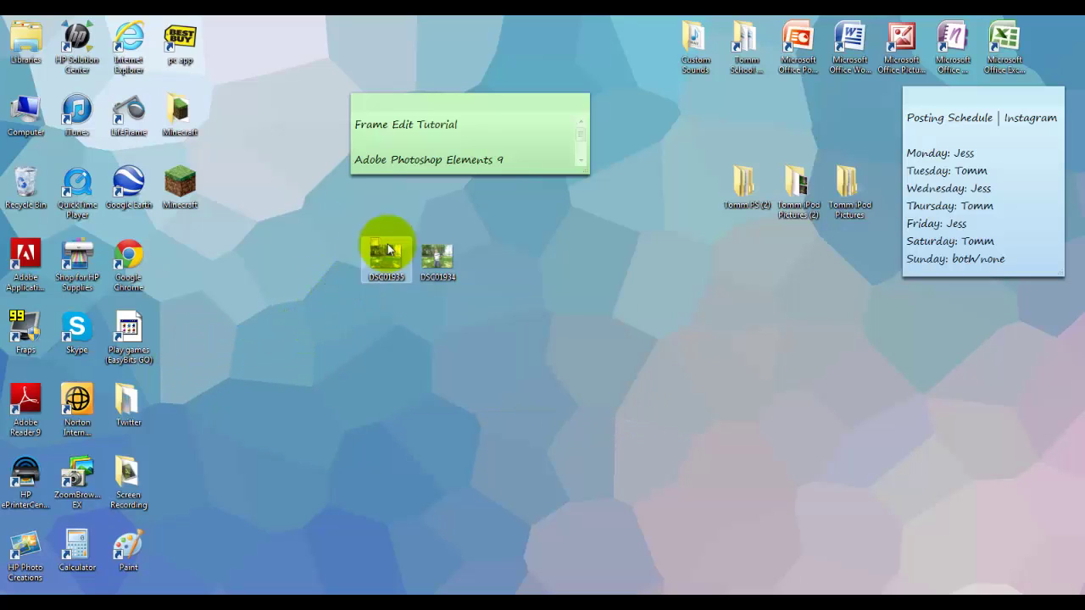
# Step: Shift the DSC01934 and DSC01935 photo icons one grid place to the right on the desktop
pyautogui.moveTo(494, 285); pyautogui.dragTo(490, 287)
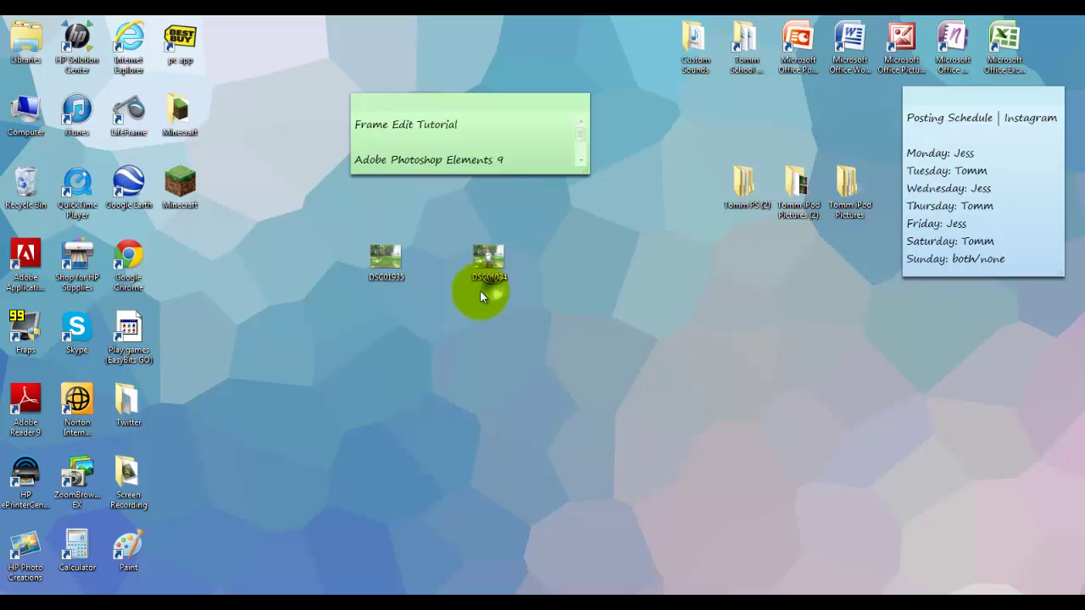
pyautogui.moveTo(427, 265); pyautogui.dragTo(435, 266)
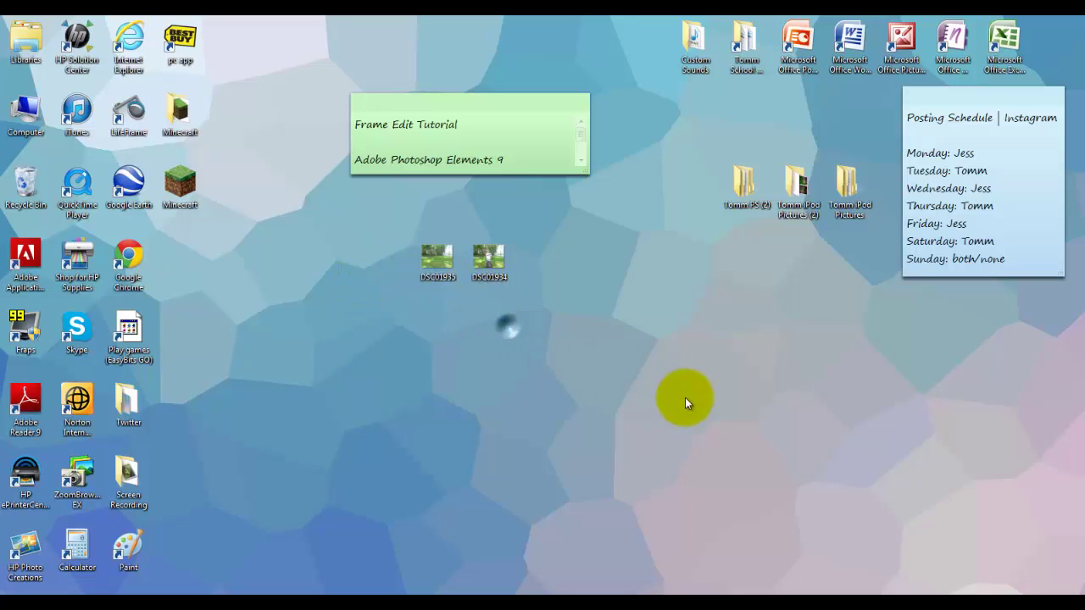
pyautogui.moveTo(672, 390); pyautogui.dragTo(324, 302)
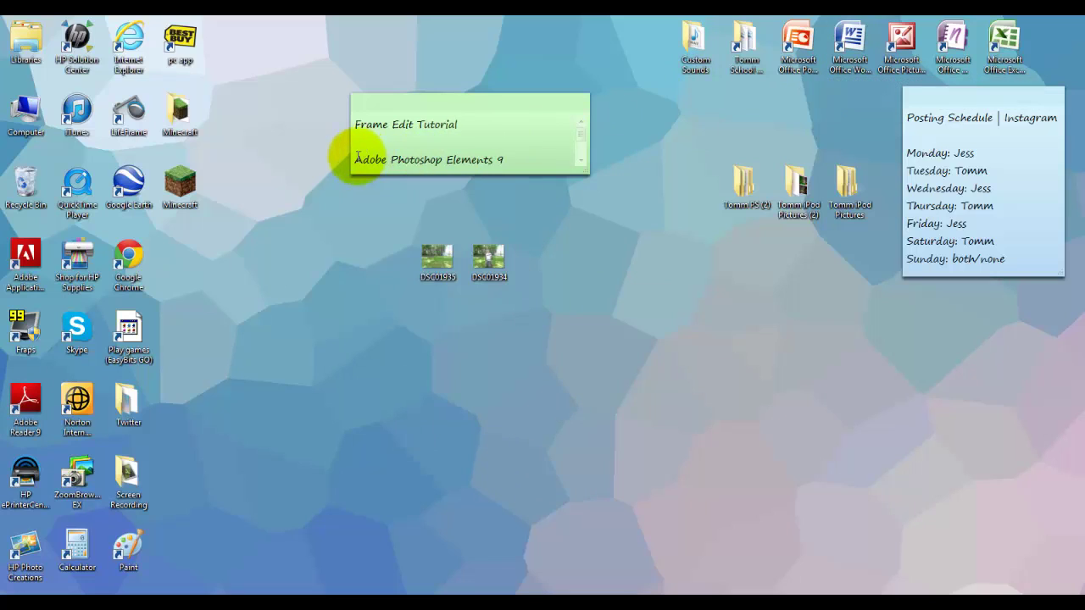
pyautogui.moveTo(502, 157); pyautogui.dragTo(322, 156)
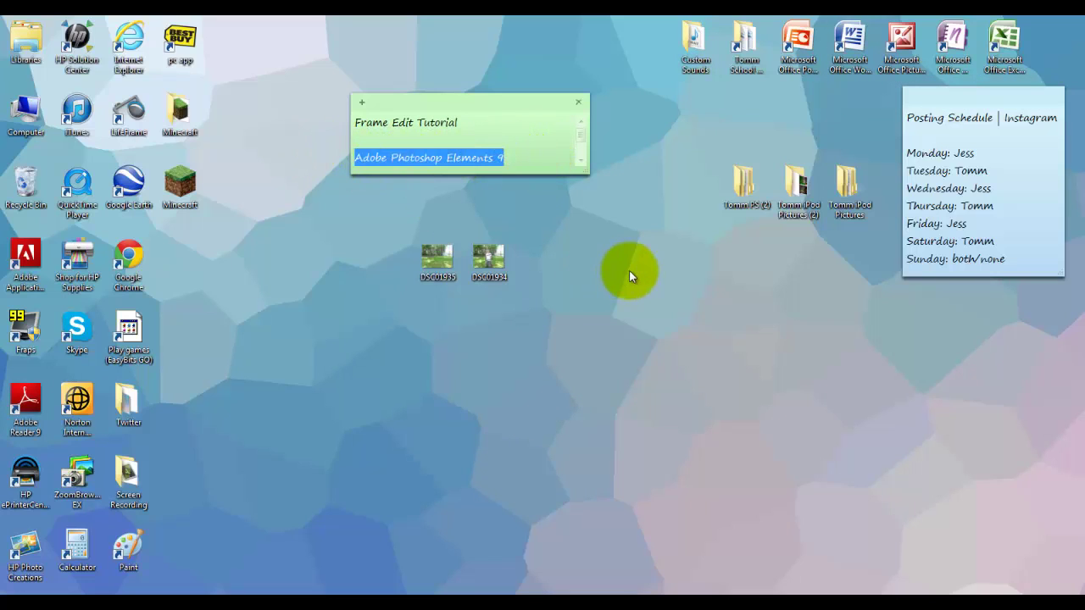
pyautogui.click(481, 140)
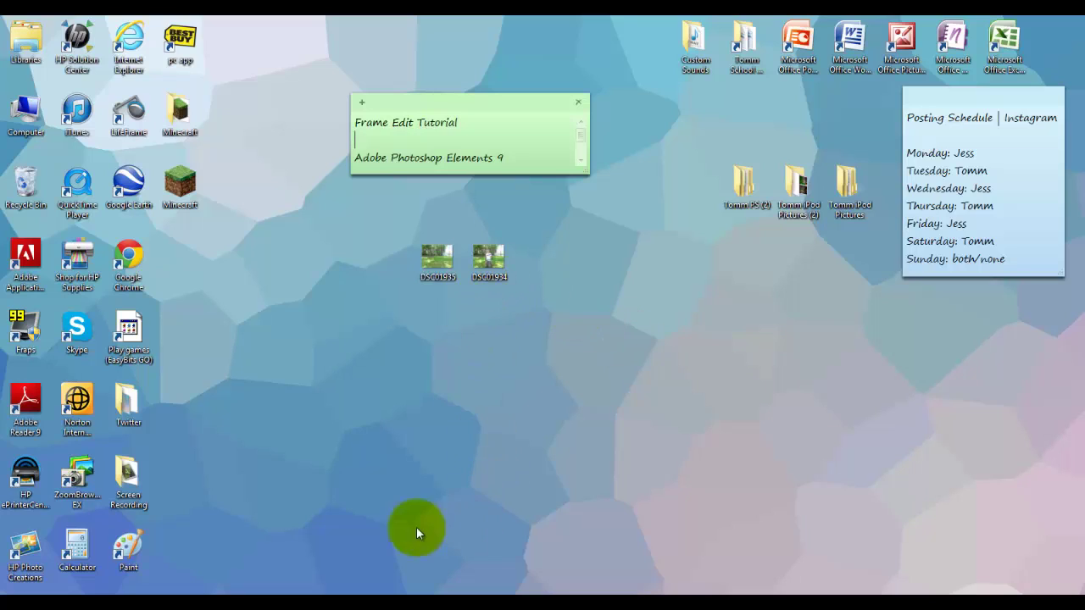
pyautogui.moveTo(312, 599)
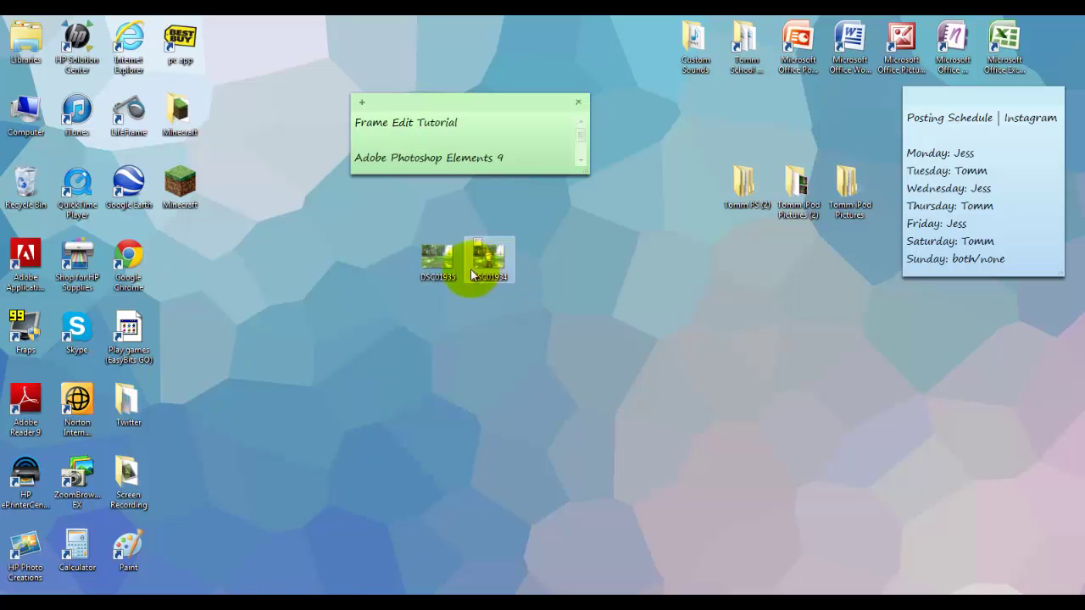
pyautogui.moveTo(515, 158); pyautogui.dragTo(291, 145)
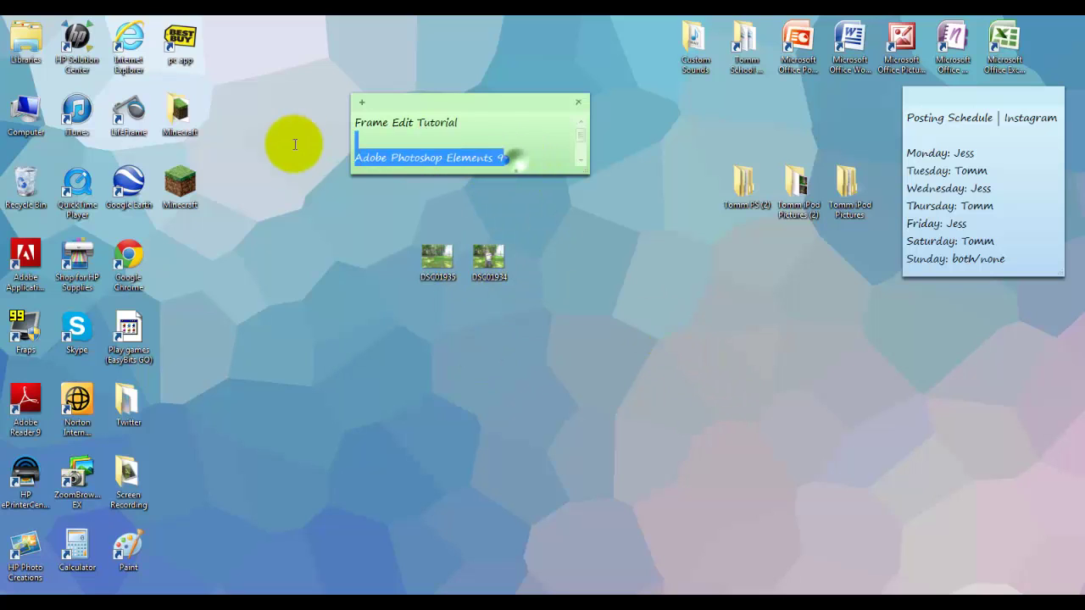
pyautogui.click(470, 158)
pyautogui.click(557, 256)
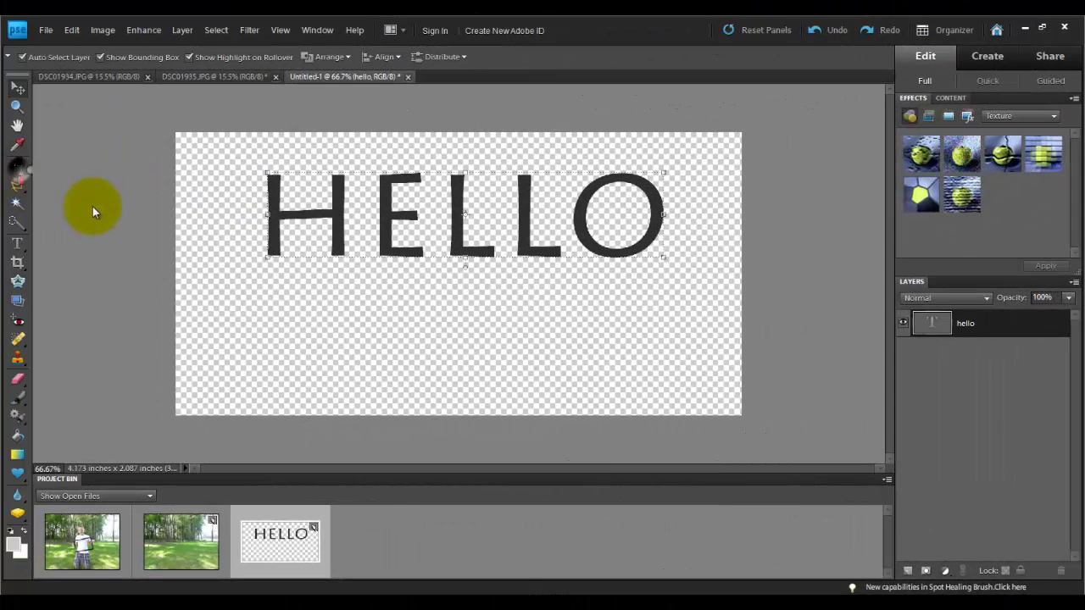
# Step: Close the Untitled-1 document with the HELLO text without saving its changes
pyautogui.click(366, 330)
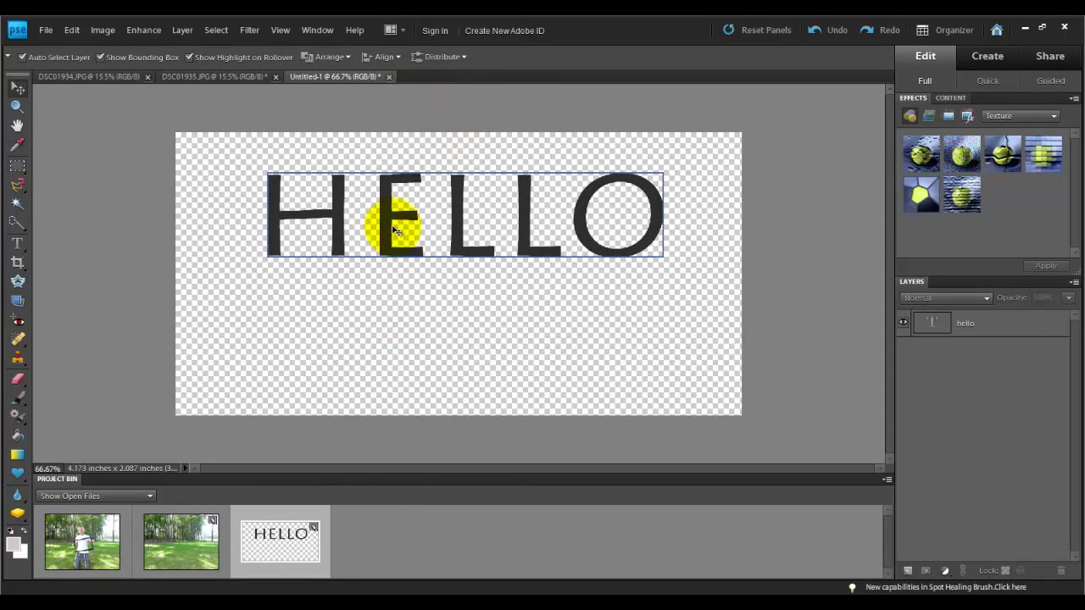
pyautogui.moveTo(491, 213); pyautogui.dragTo(482, 247)
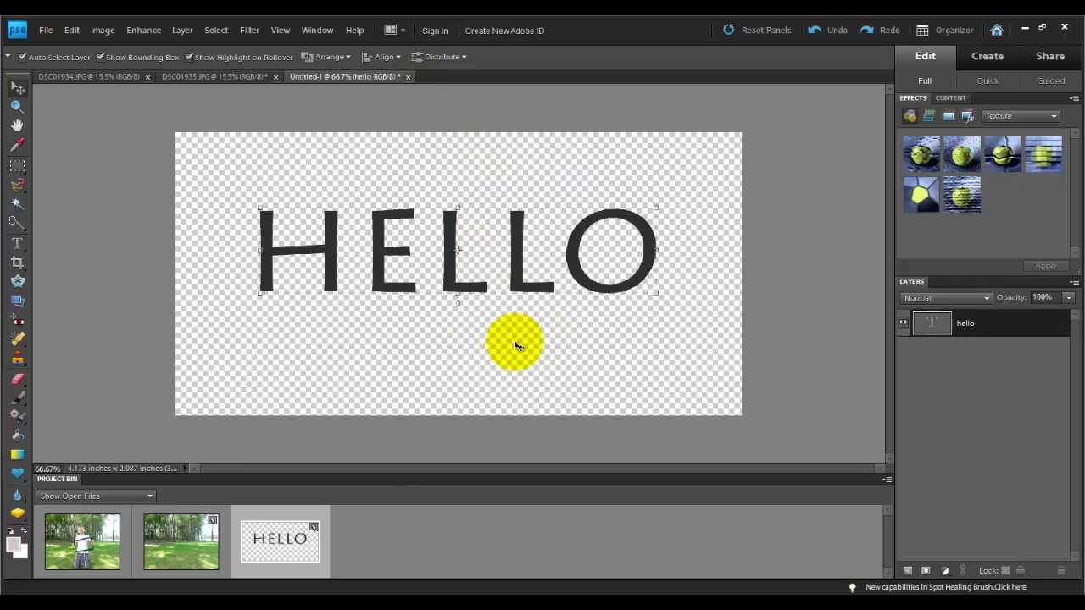
pyautogui.click(407, 76)
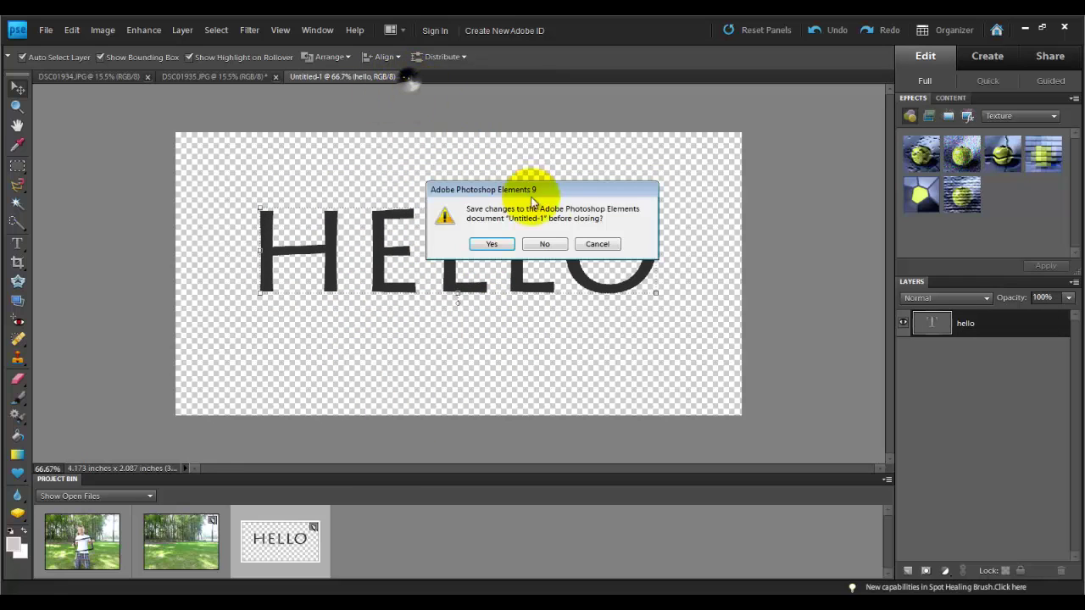
pyautogui.click(545, 244)
# Step: Compare the DSC01934.JPG photo of the boy holding the frame with the empty background photo DSC01935.JPG
pyautogui.click(110, 77)
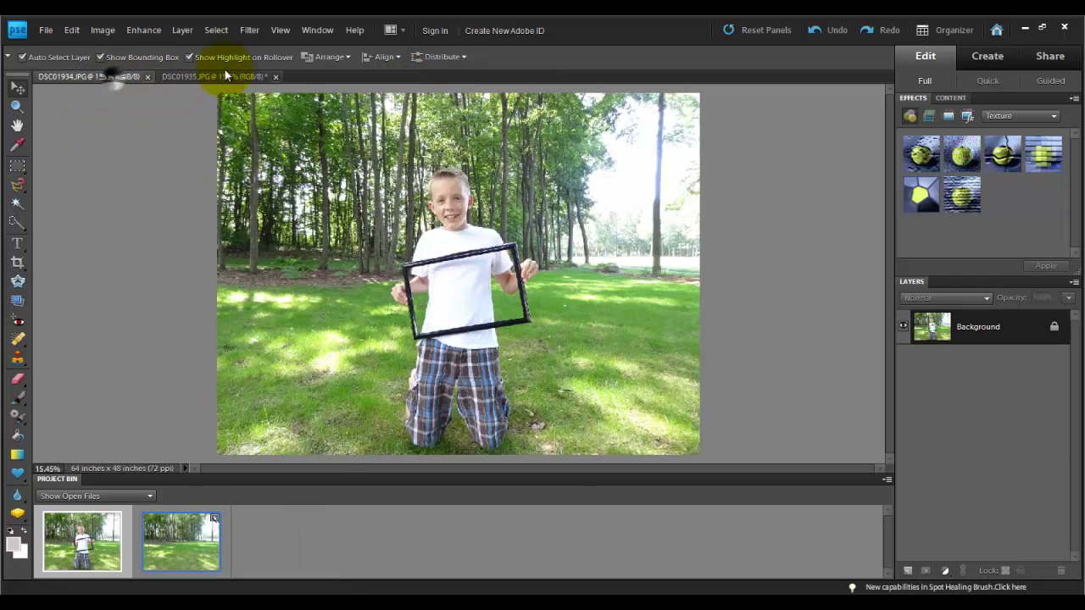
pyautogui.click(219, 73)
pyautogui.click(84, 77)
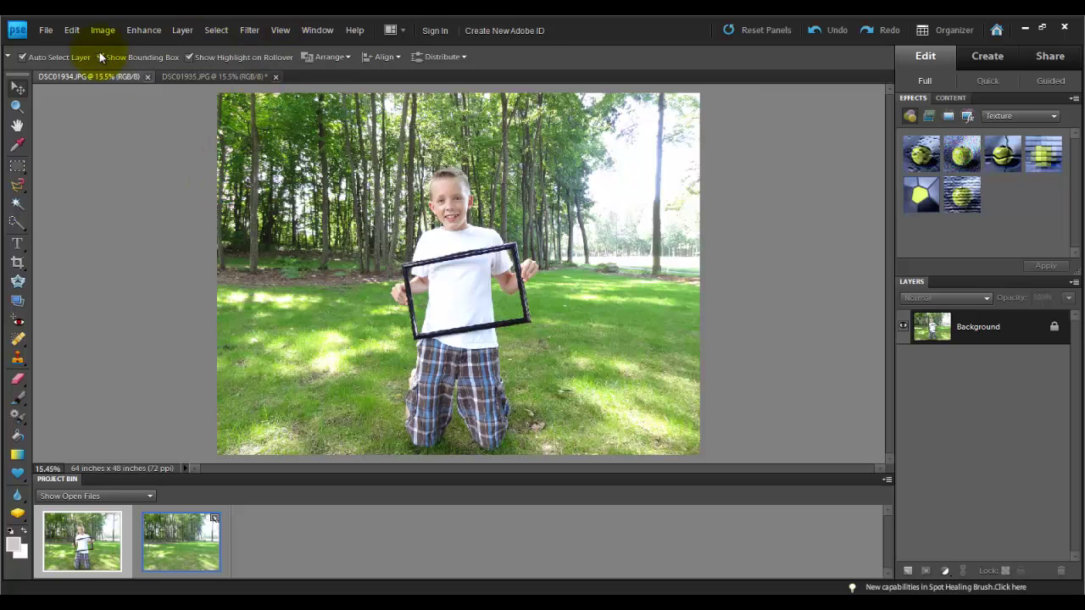
pyautogui.click(47, 30)
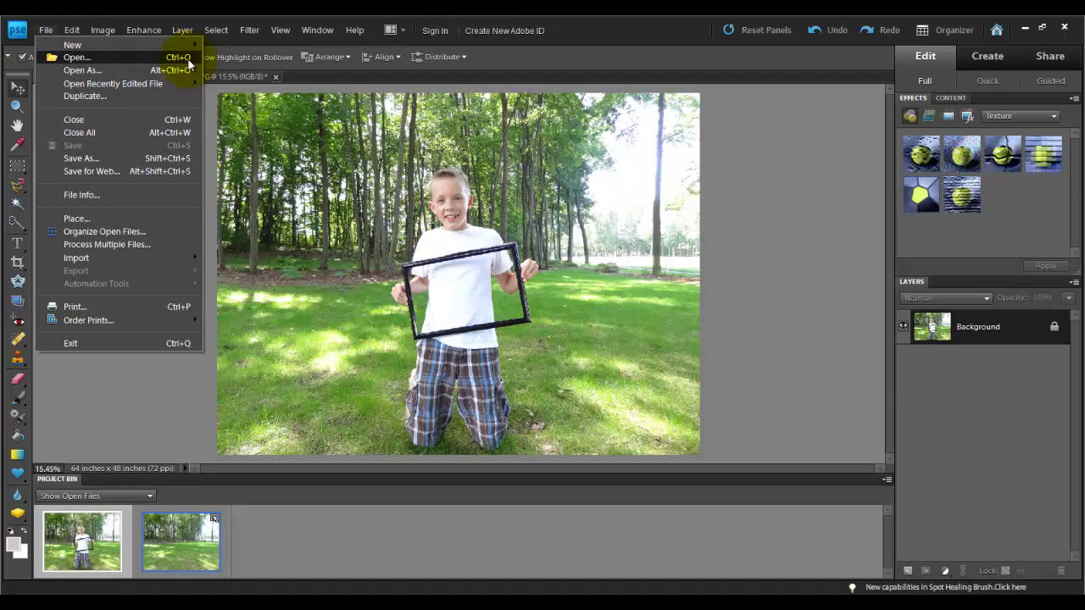
pyautogui.click(106, 386)
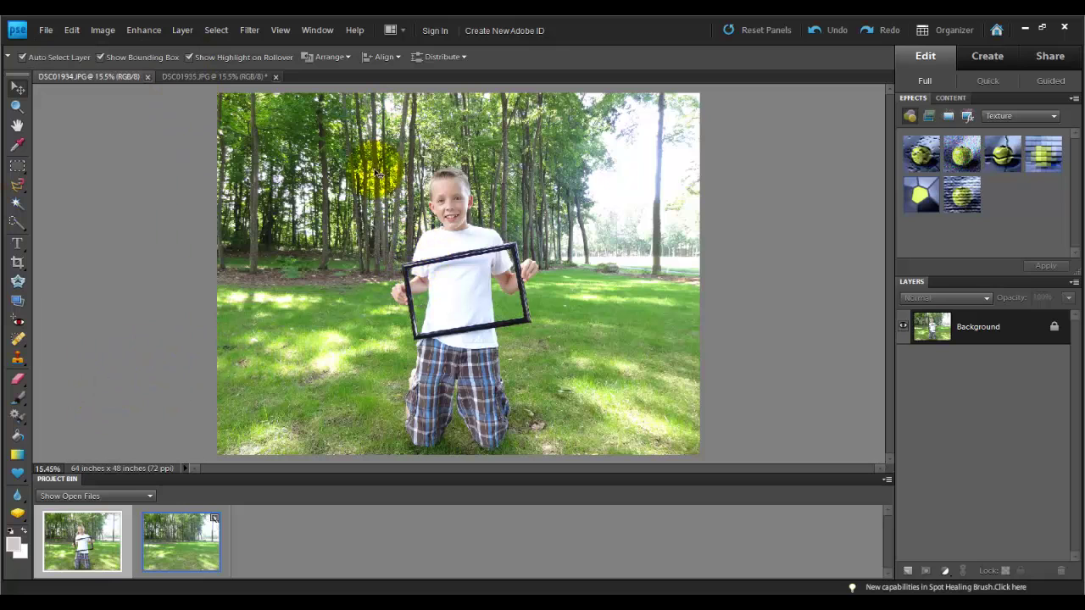
pyautogui.click(202, 74)
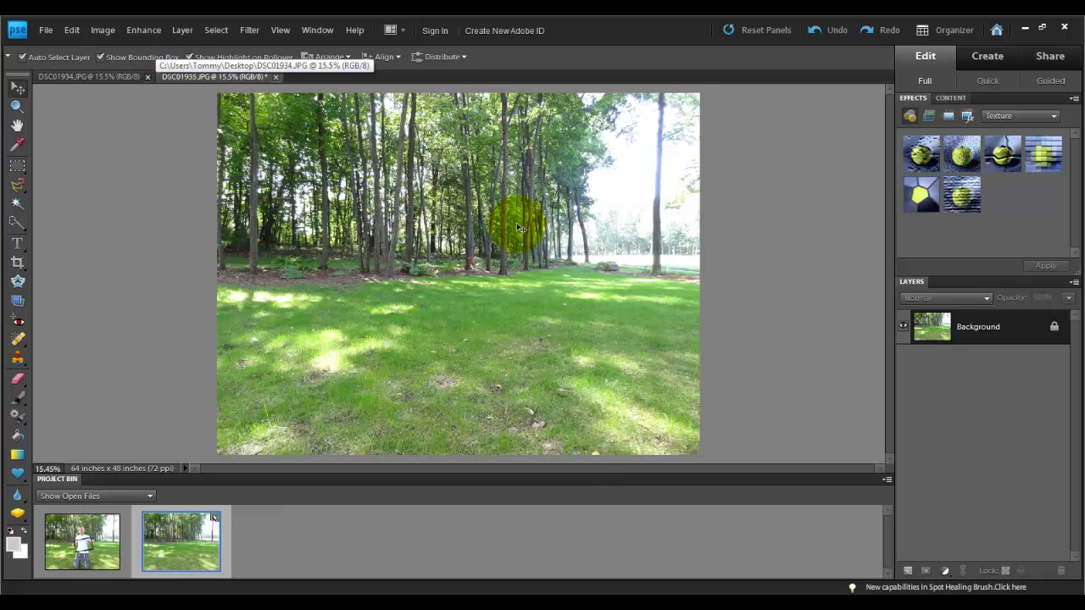
pyautogui.click(134, 77)
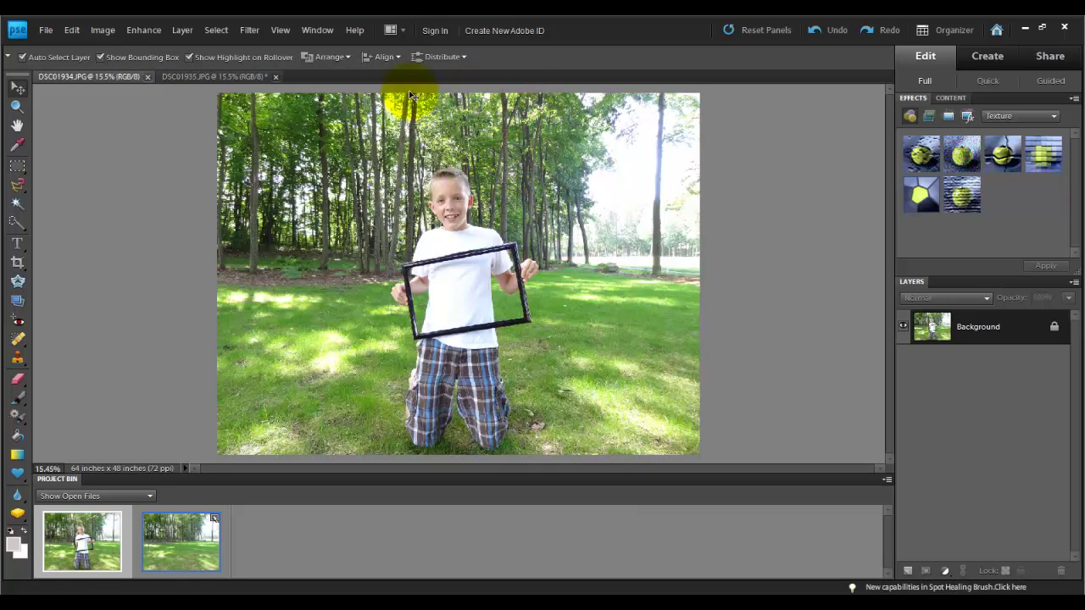
pyautogui.click(228, 77)
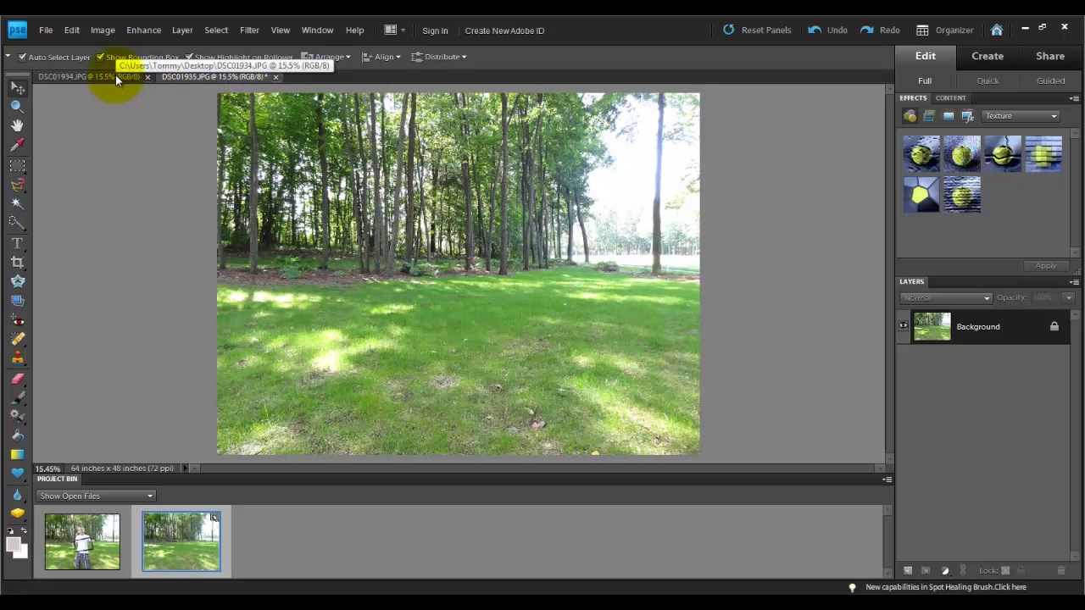
pyautogui.click(71, 75)
pyautogui.click(205, 77)
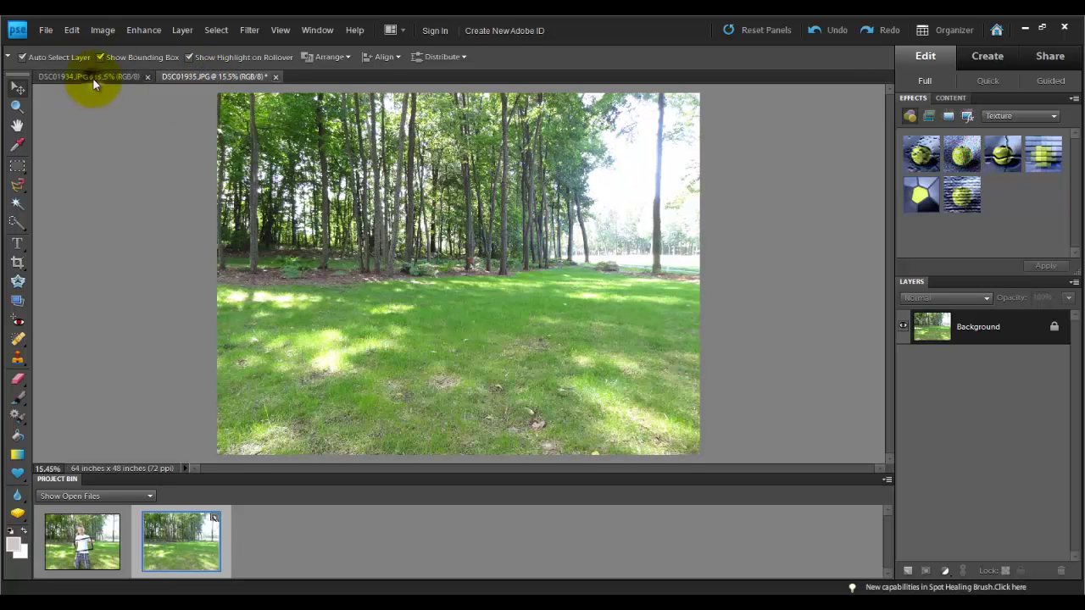
pyautogui.click(93, 77)
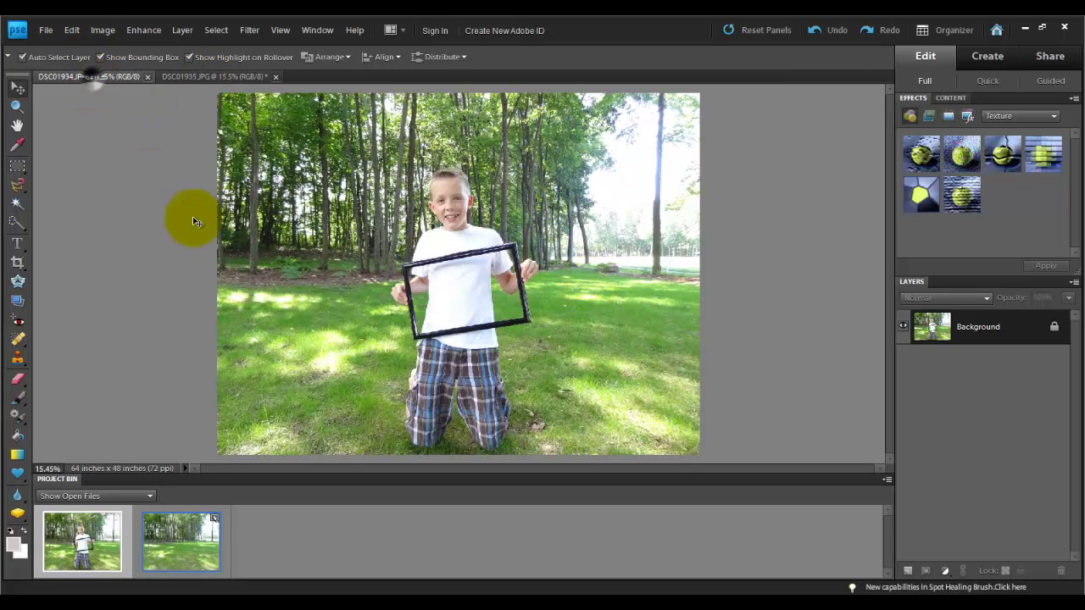
pyautogui.click(213, 80)
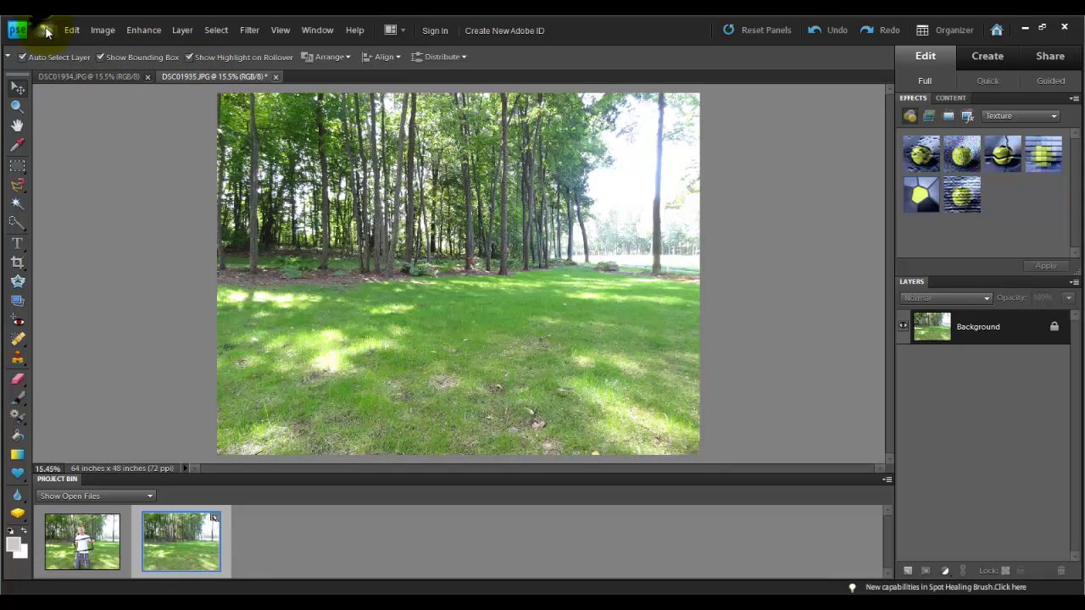
pyautogui.click(47, 31)
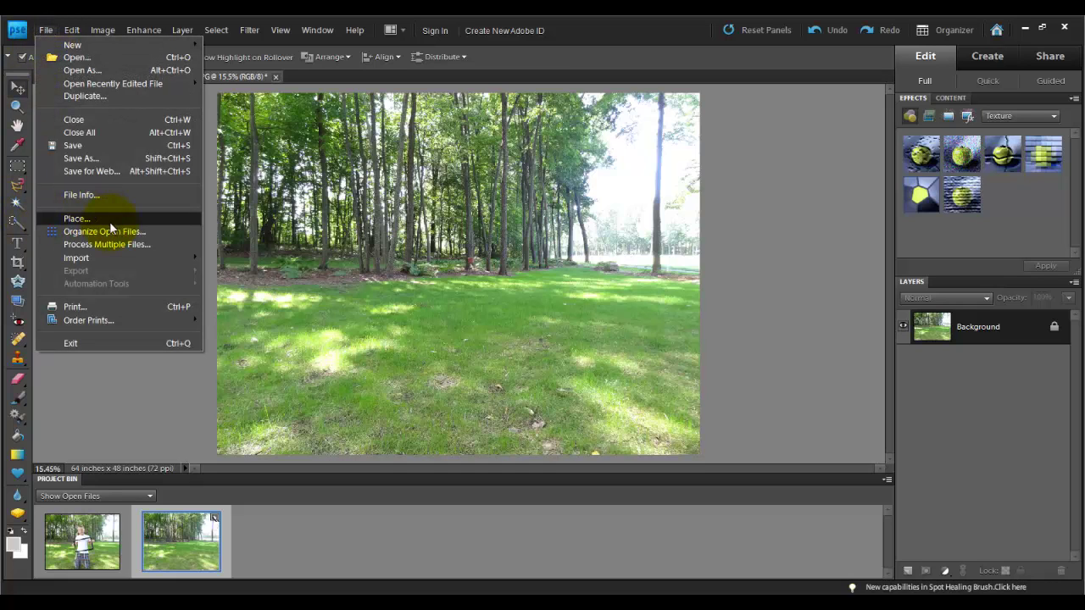
pyautogui.click(59, 218)
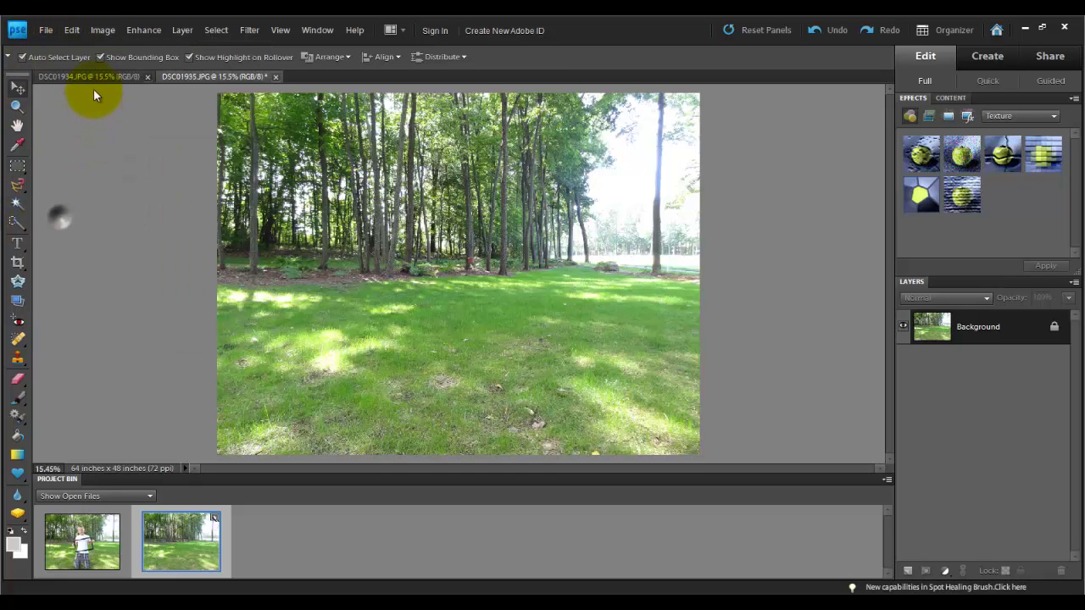
# Step: Duplicate the Background layer of DSC01934.JPG into the DSC01935.JPG document as Background copy, and bring DSC01935.JPG to the front
pyautogui.click(89, 77)
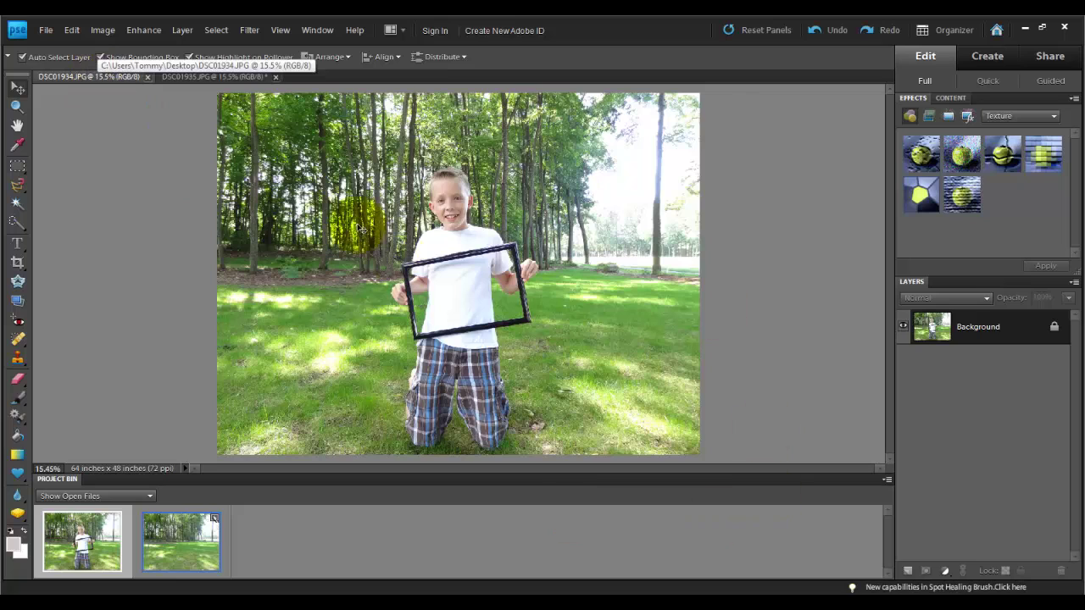
pyautogui.rightClick(984, 328)
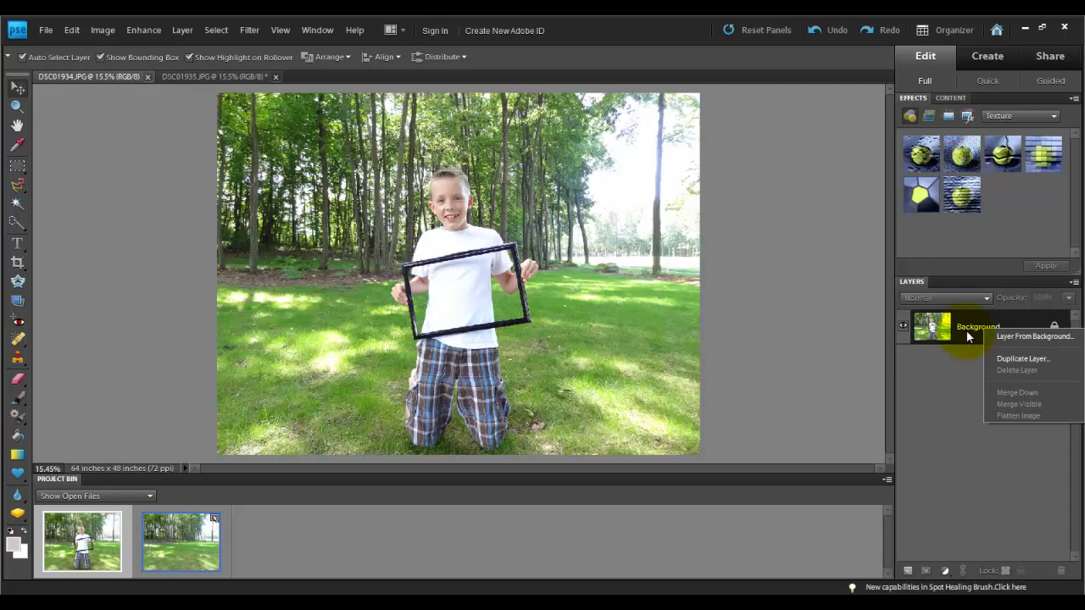
pyautogui.click(1007, 360)
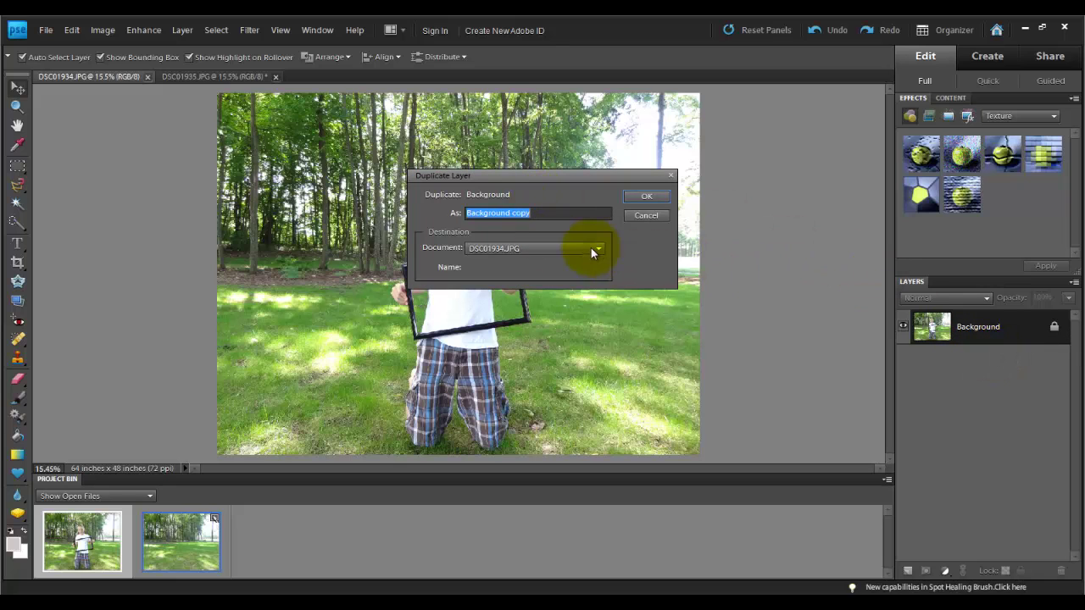
pyautogui.click(591, 248)
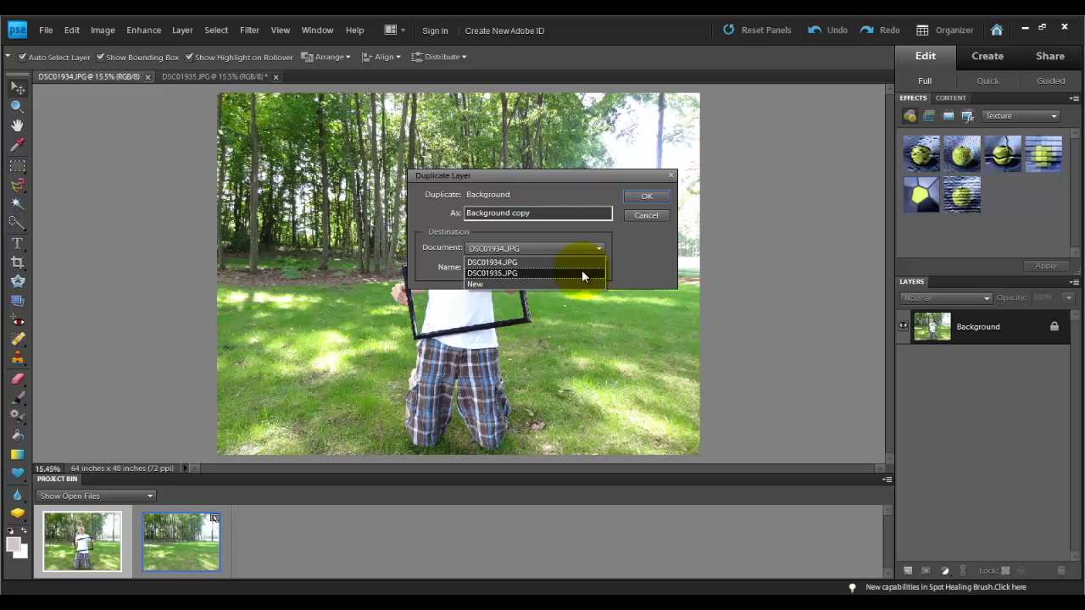
pyautogui.click(582, 273)
pyautogui.click(641, 198)
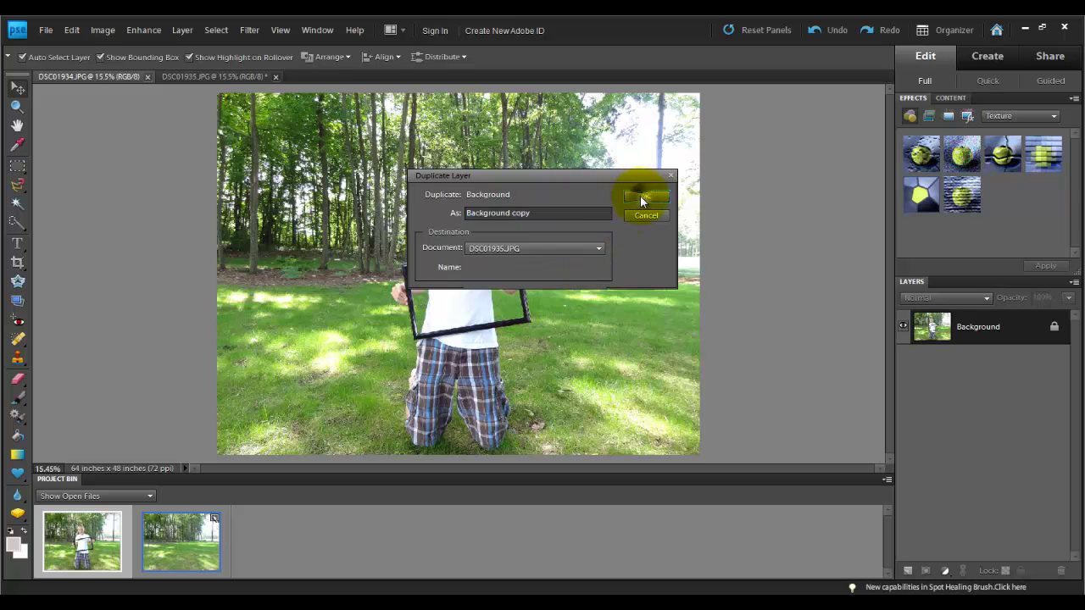
pyautogui.click(222, 76)
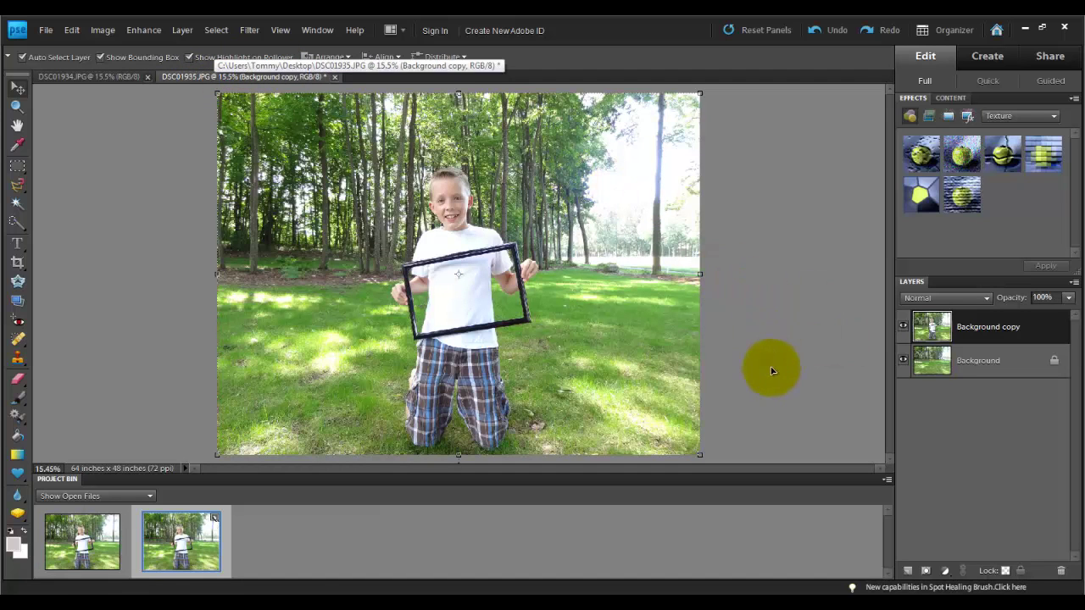
# Step: Rename the Background copy layer to Foreground
pyautogui.moveTo(959, 339); pyautogui.dragTo(979, 362)
pyautogui.click(987, 359)
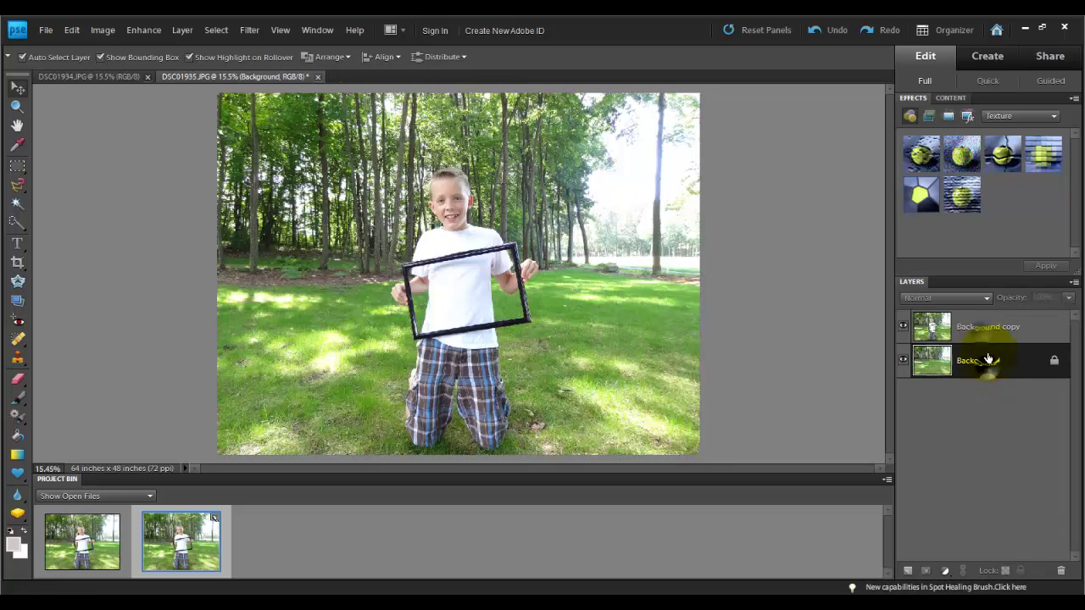
pyautogui.click(987, 330)
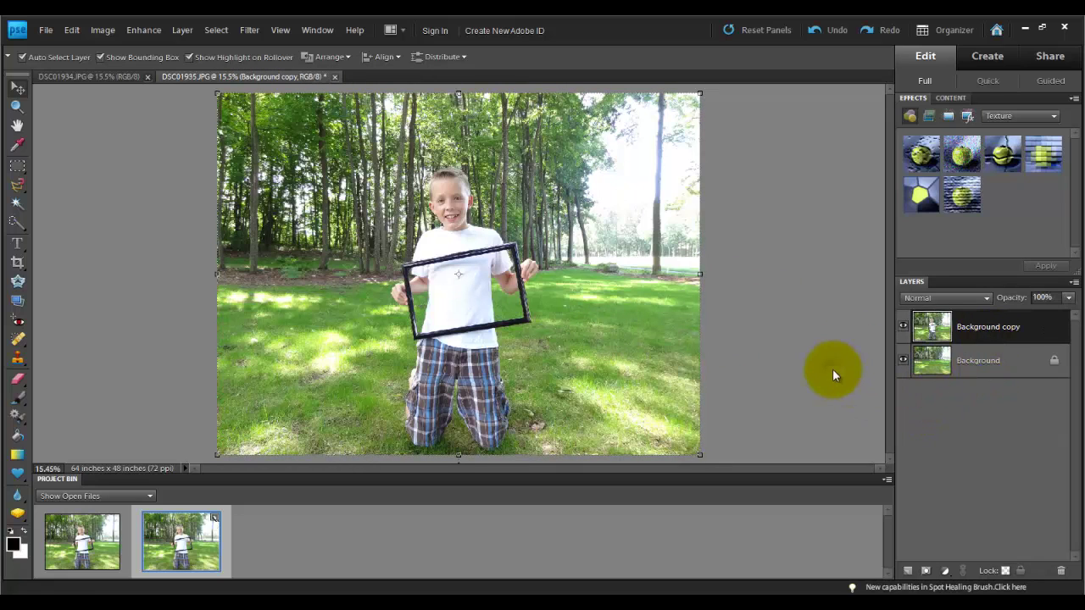
pyautogui.rightClick(994, 338)
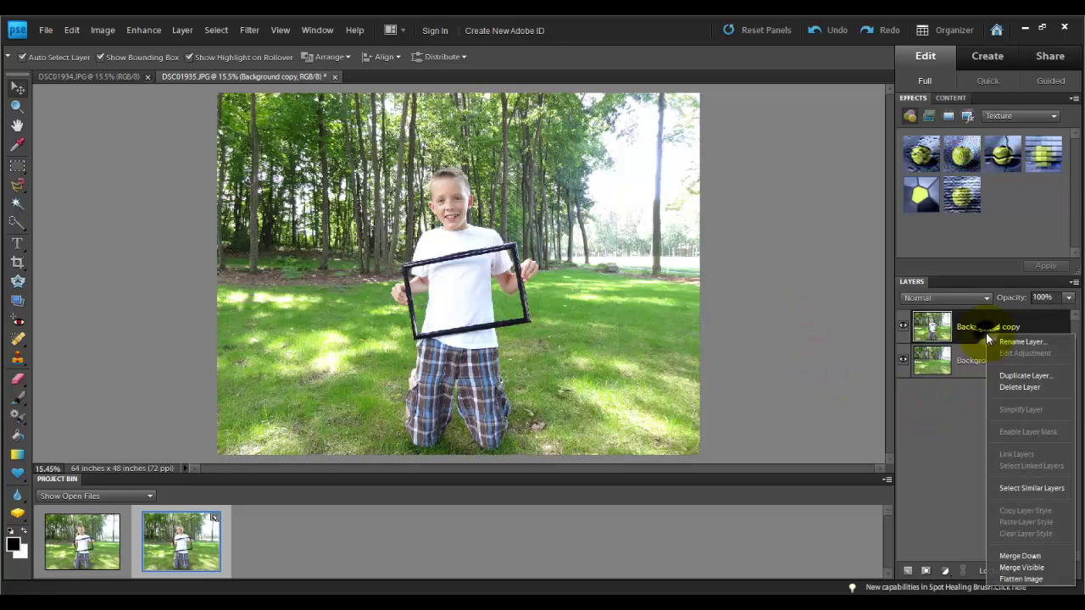
pyautogui.click(1004, 342)
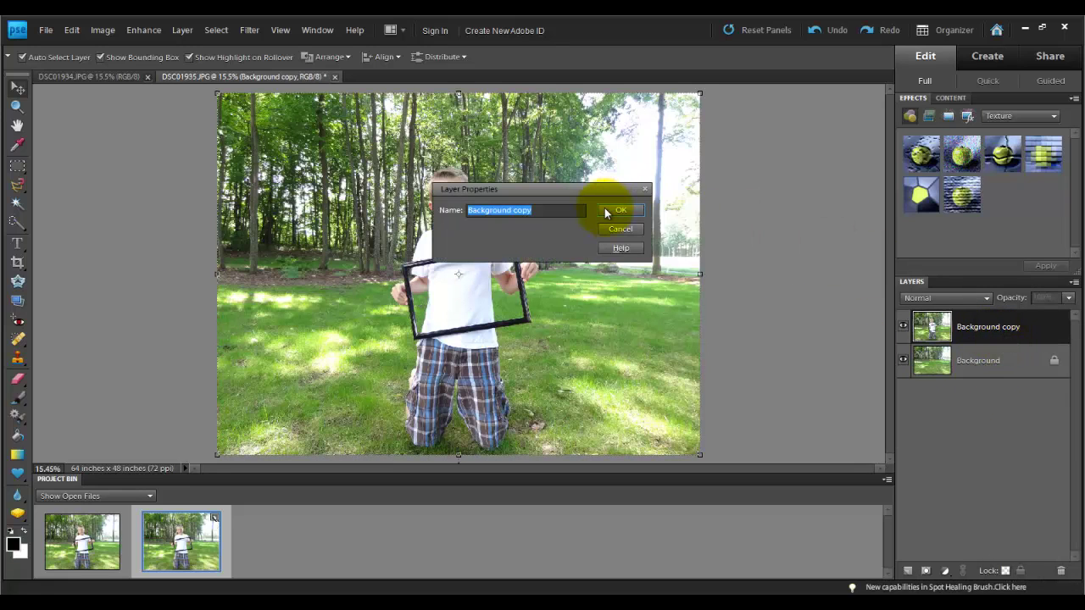
pyautogui.write('Foreground')
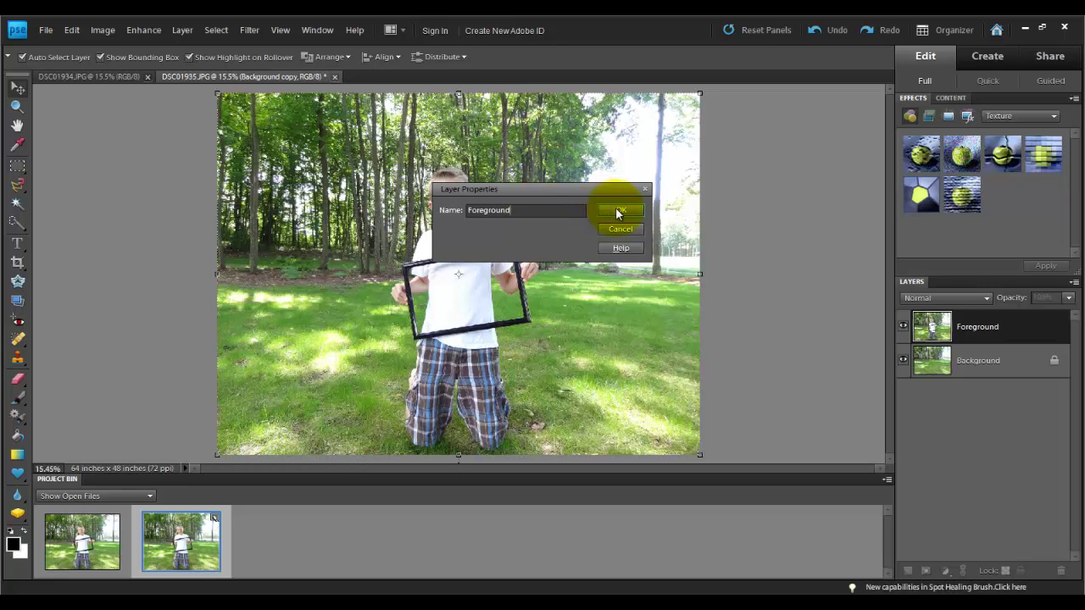
pyautogui.click(612, 211)
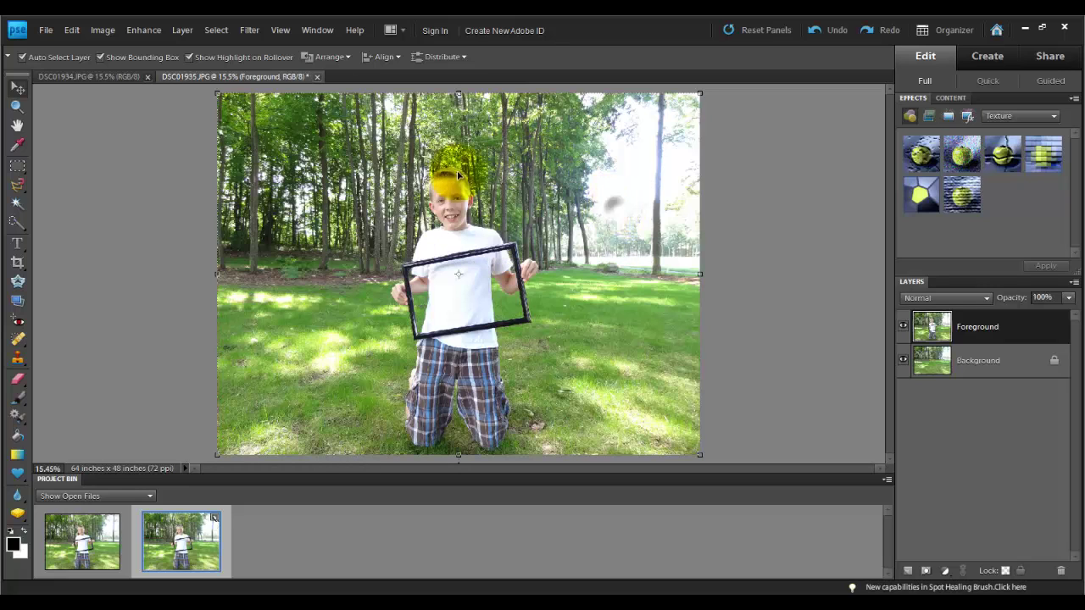
# Step: Try erasing part of the white shirt with the textured eraser brush at 4 px and at 36 px, undoing each stroke
pyautogui.click(17, 379)
pyautogui.moveTo(442, 280); pyautogui.dragTo(476, 290)
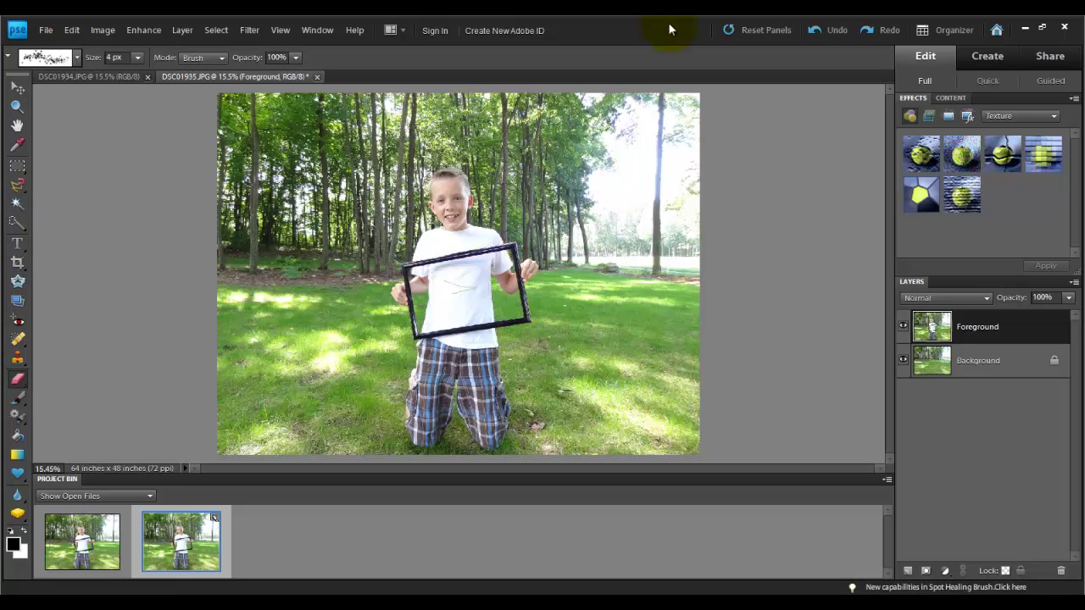
pyautogui.click(831, 35)
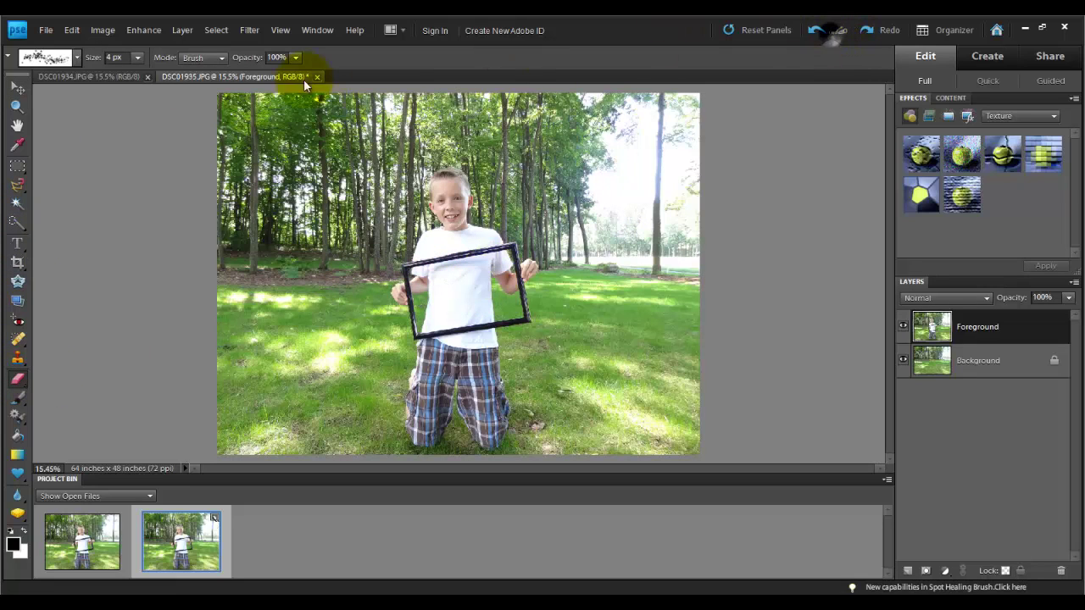
pyautogui.click(138, 58)
pyautogui.moveTo(145, 76); pyautogui.dragTo(158, 75)
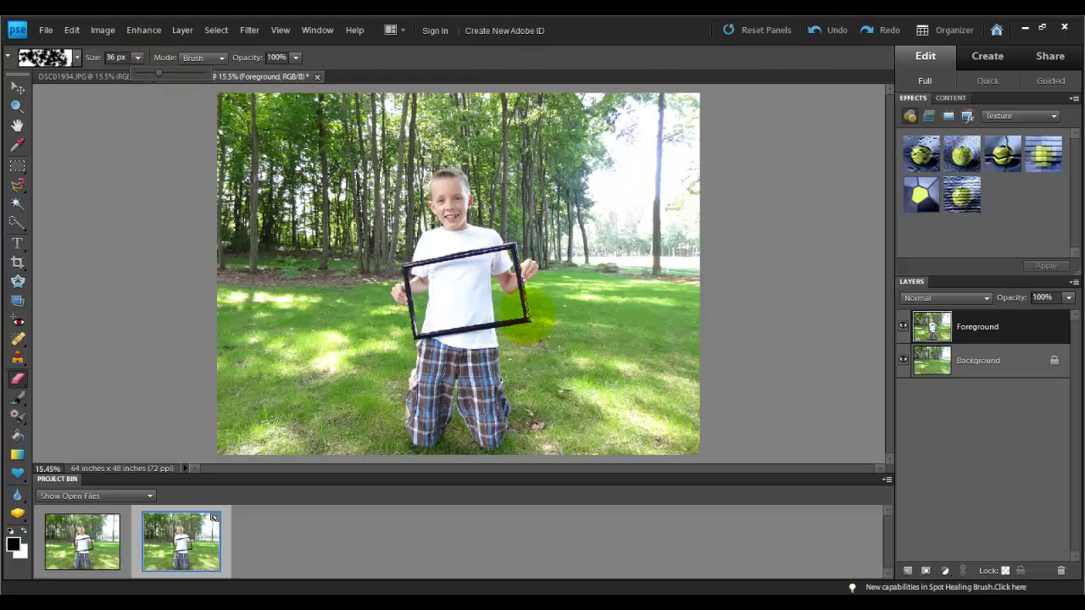
pyautogui.moveTo(464, 301); pyautogui.dragTo(490, 290)
pyautogui.click(818, 29)
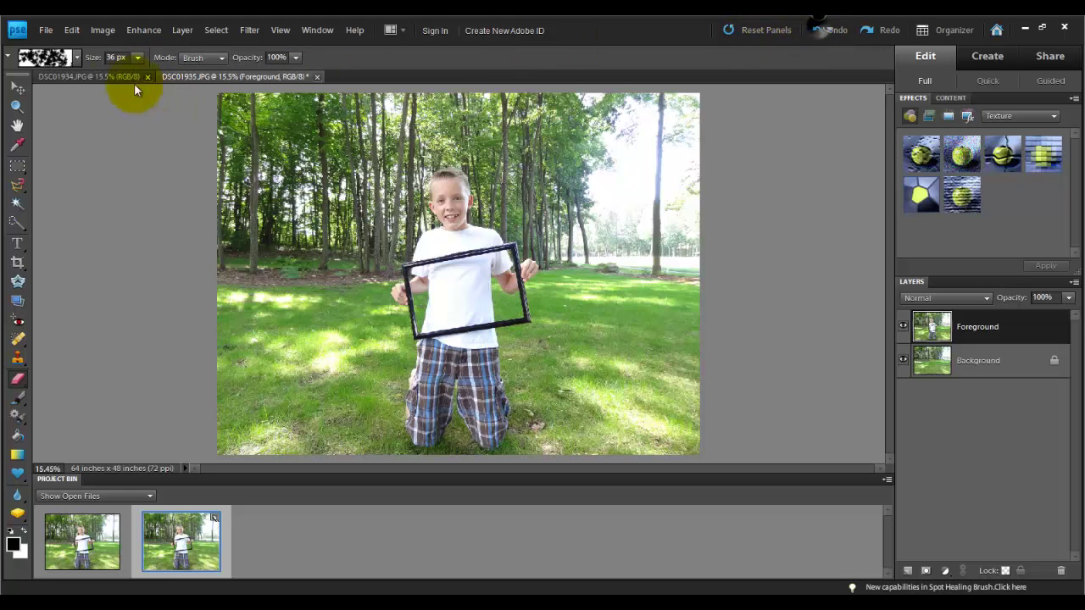
# Step: Switch the Eraser to the solid 19 px default brush and enlarge it to 59 px, undoing the test strokes on the shirt
pyautogui.click(76, 57)
pyautogui.click(129, 113)
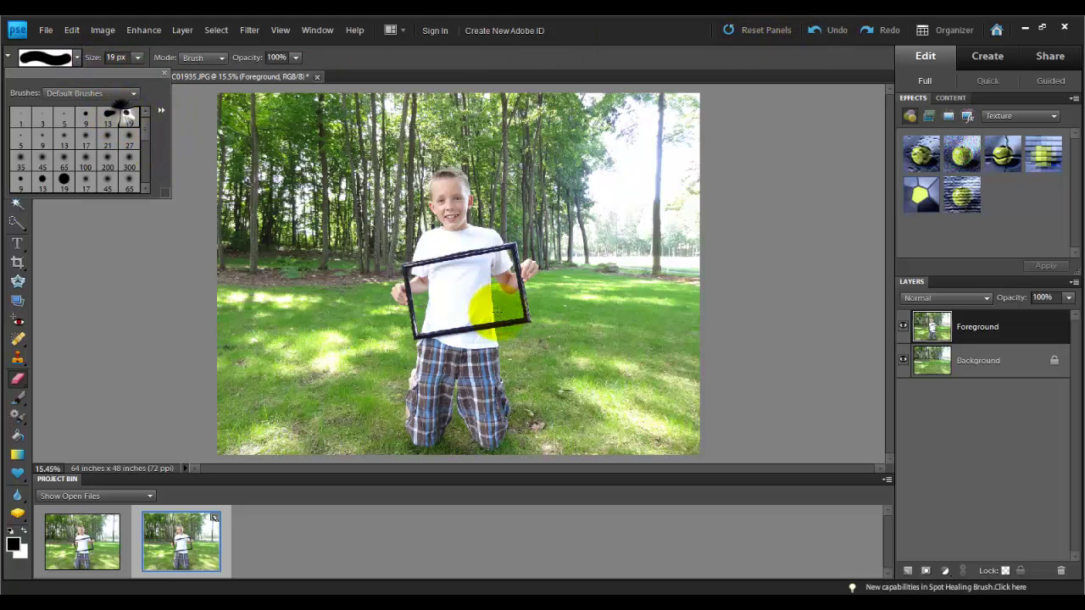
pyautogui.moveTo(497, 296)
pyautogui.mouseDown()
pyautogui.moveTo(457, 303)
pyautogui.moveTo(490, 296)
pyautogui.mouseUp()
pyautogui.click(835, 31)
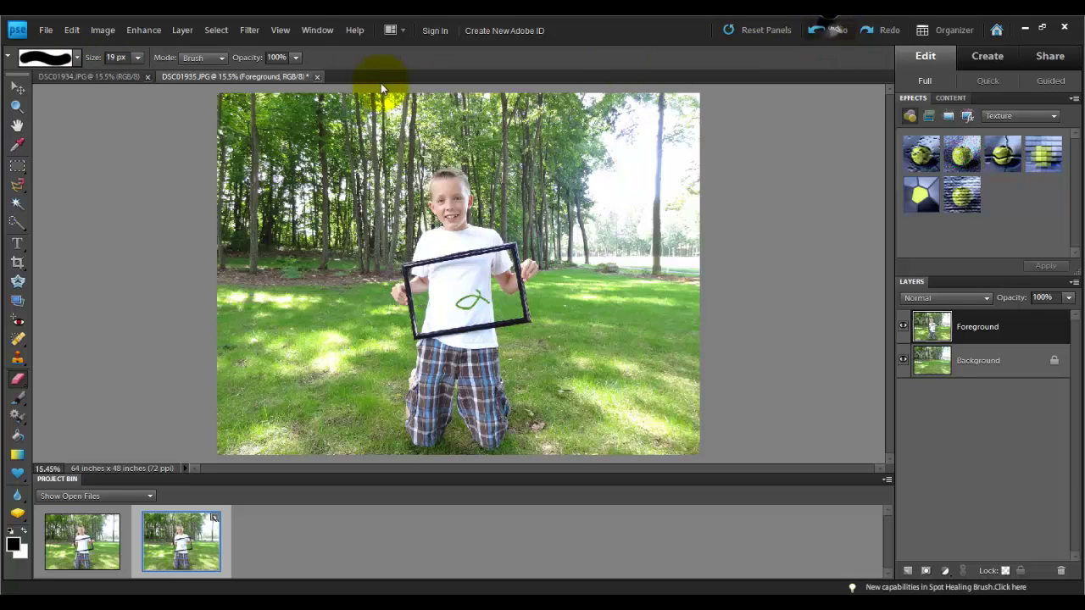
pyautogui.moveTo(138, 64); pyautogui.dragTo(158, 85)
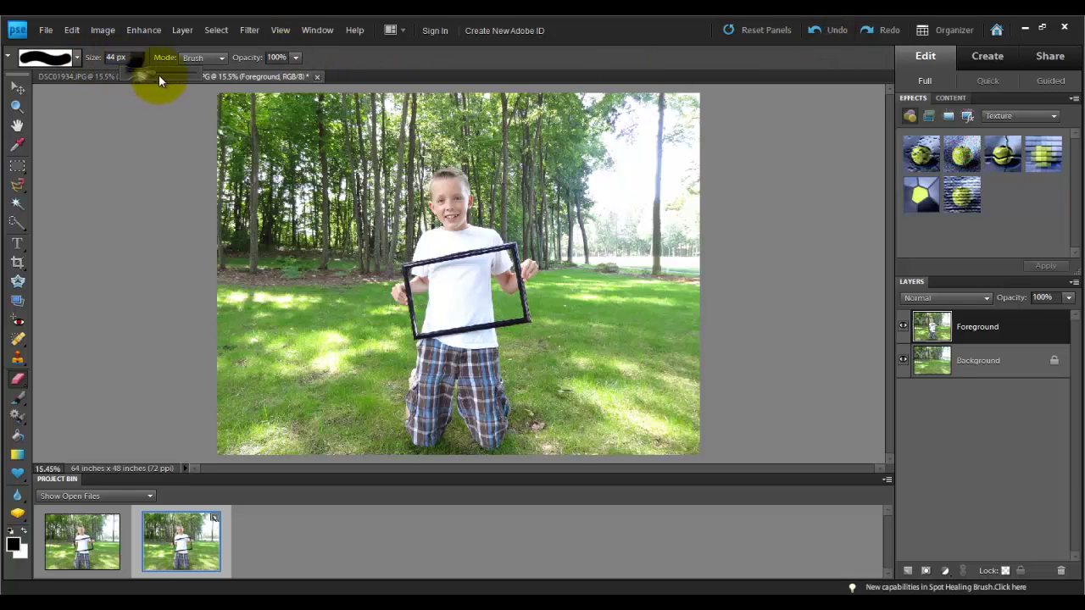
pyautogui.moveTo(441, 297); pyautogui.dragTo(459, 280)
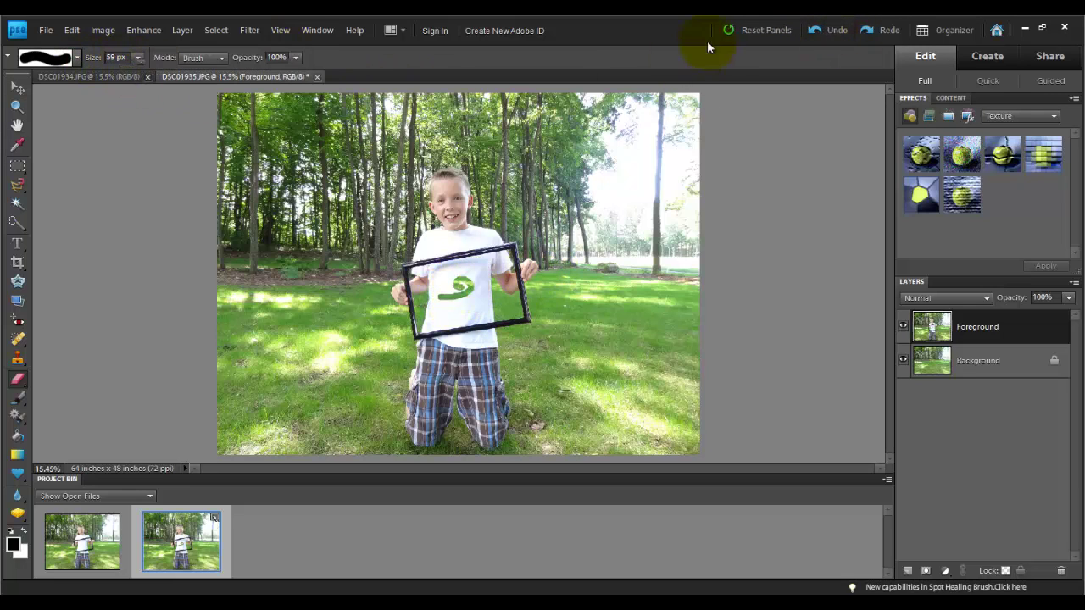
pyautogui.click(819, 31)
# Step: Select the white shirt area inside the black frame with the Quick Selection tool at 33.33% zoom
pyautogui.click(17, 106)
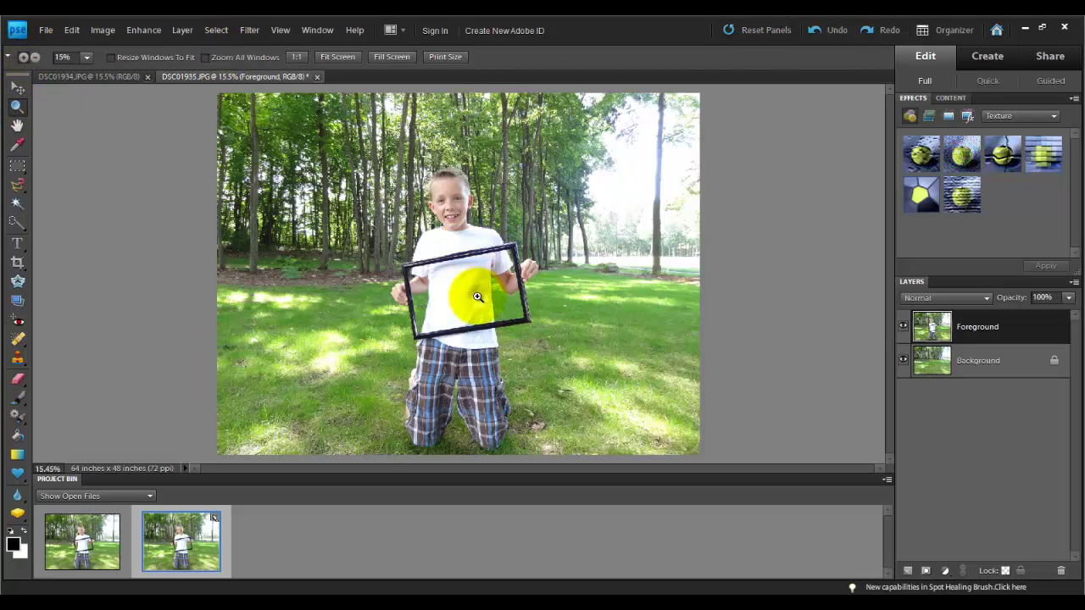
pyautogui.click(449, 284)
pyautogui.click(443, 284)
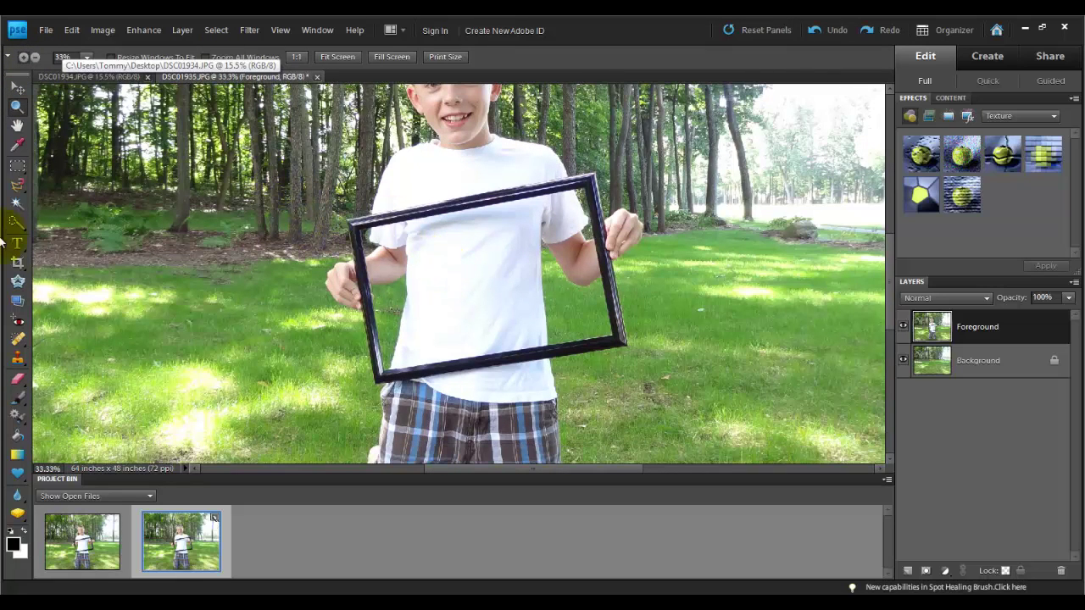
pyautogui.click(17, 222)
pyautogui.moveTo(401, 294)
pyautogui.mouseDown()
pyautogui.moveTo(518, 294)
pyautogui.moveTo(545, 281)
pyautogui.mouseUp()
pyautogui.press('F12')
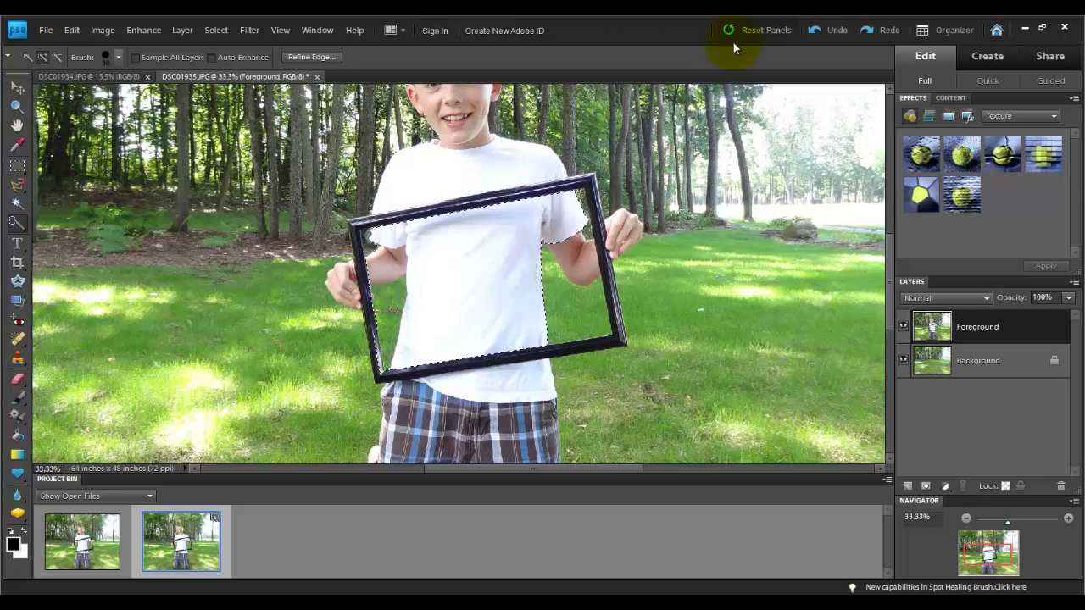
# Step: Undo the extra selection strokes around the frame's lower-left corner, leaving only the shirt inside the frame selected
pyautogui.click(824, 30)
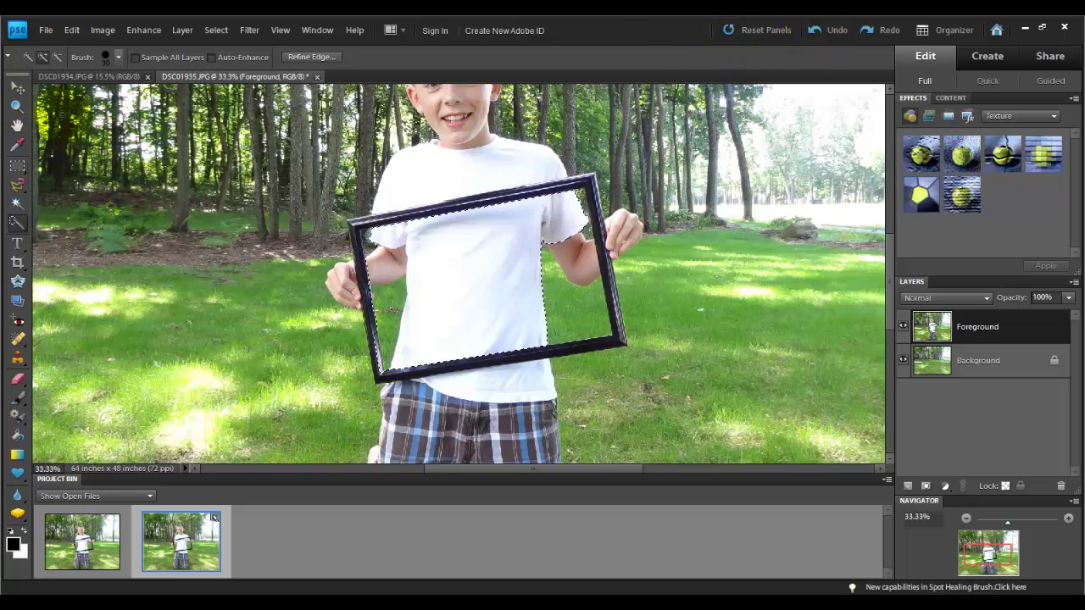
pyautogui.click(48, 57)
pyautogui.click(386, 343)
pyautogui.moveTo(386, 343)
pyautogui.mouseDown()
pyautogui.moveTo(429, 390)
pyautogui.moveTo(376, 370)
pyautogui.mouseUp()
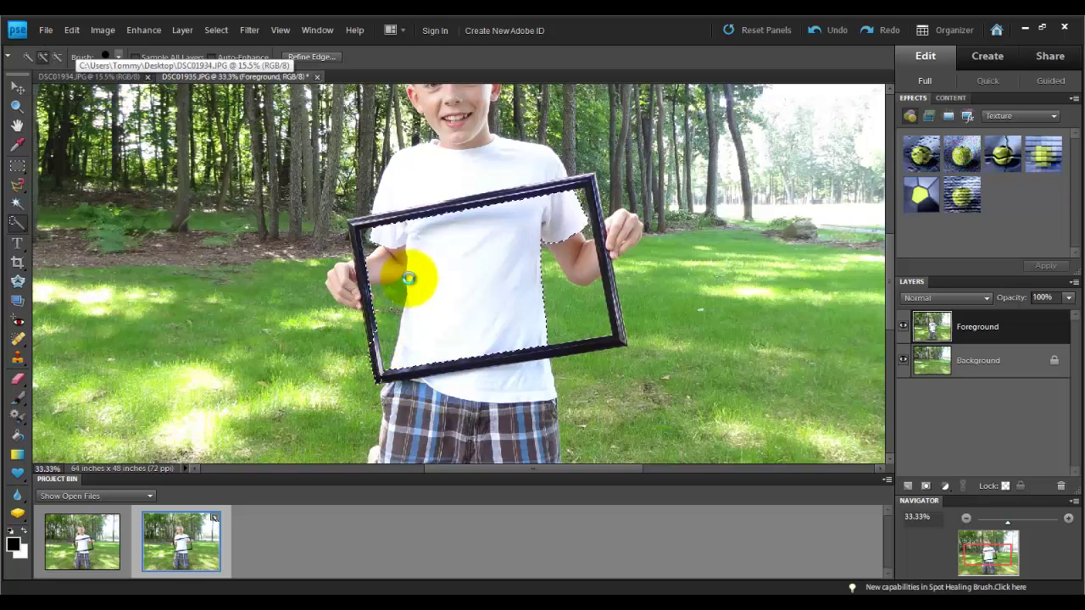
pyautogui.click(56, 56)
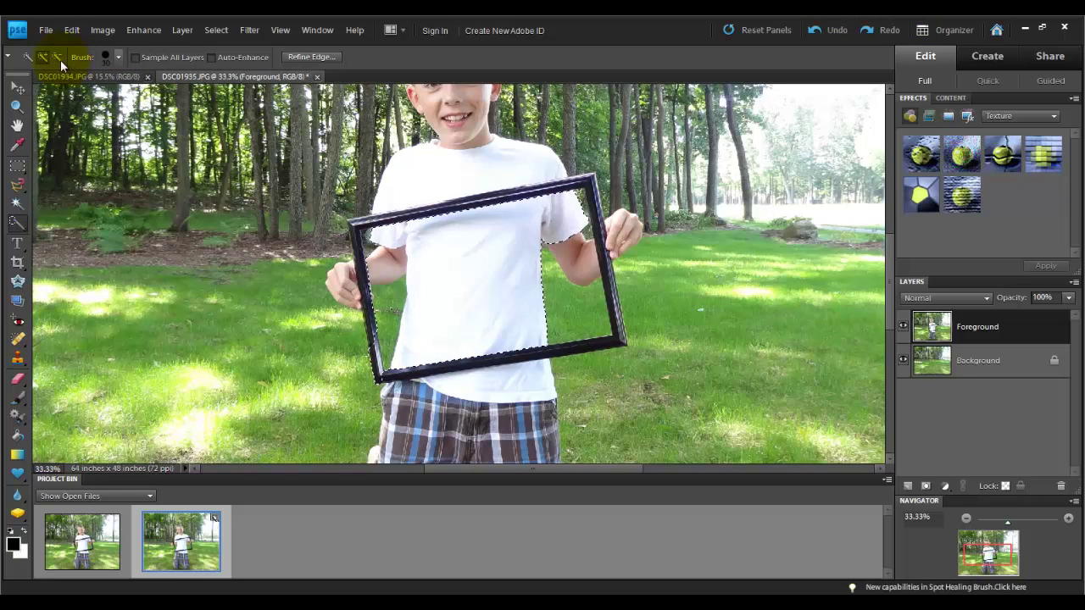
pyautogui.click(279, 325)
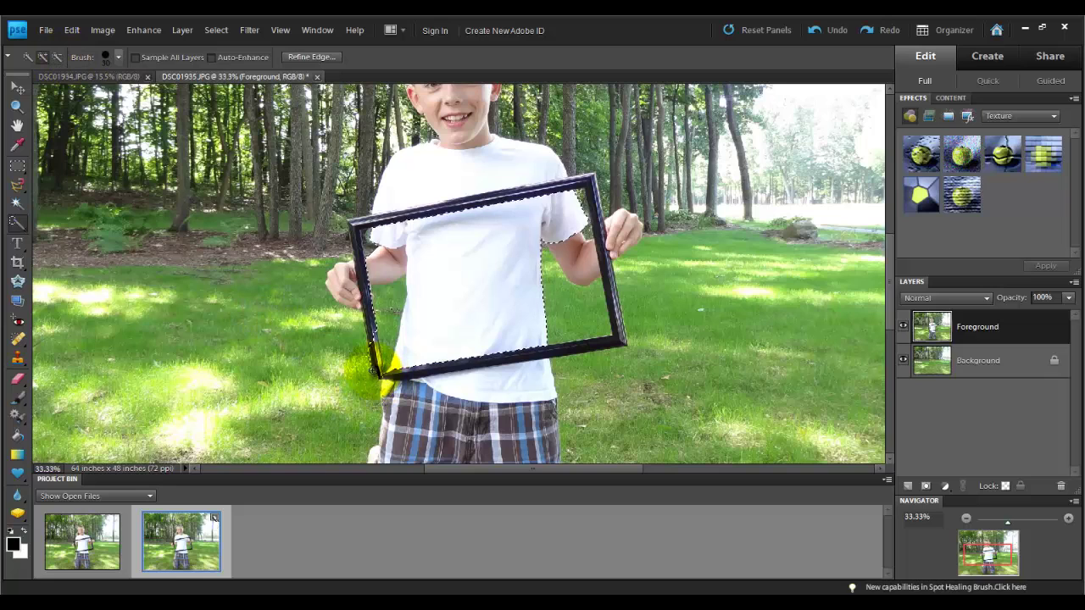
pyautogui.click(819, 33)
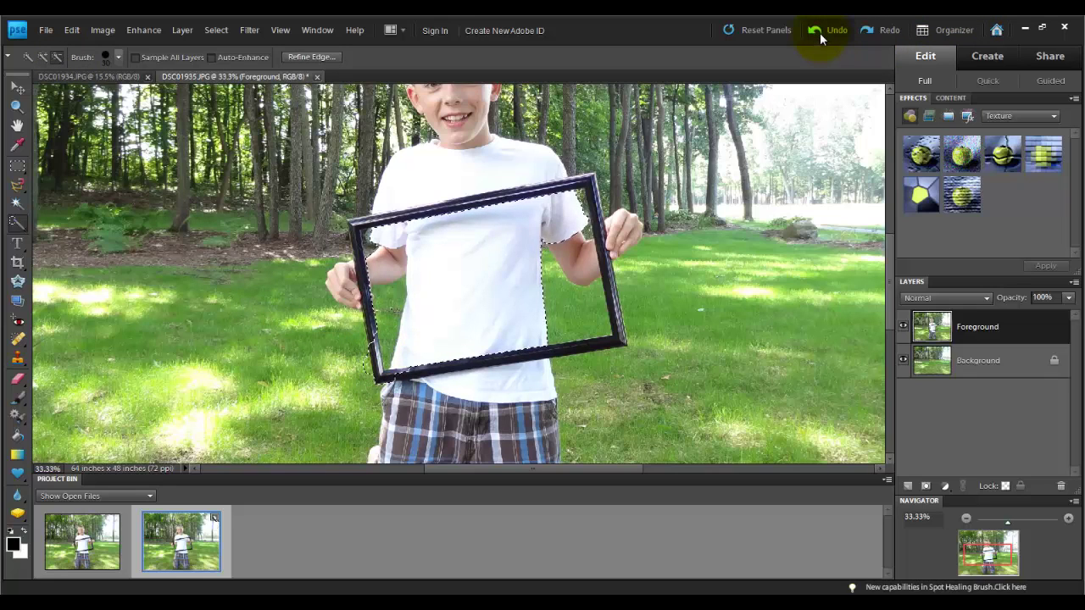
pyautogui.click(820, 33)
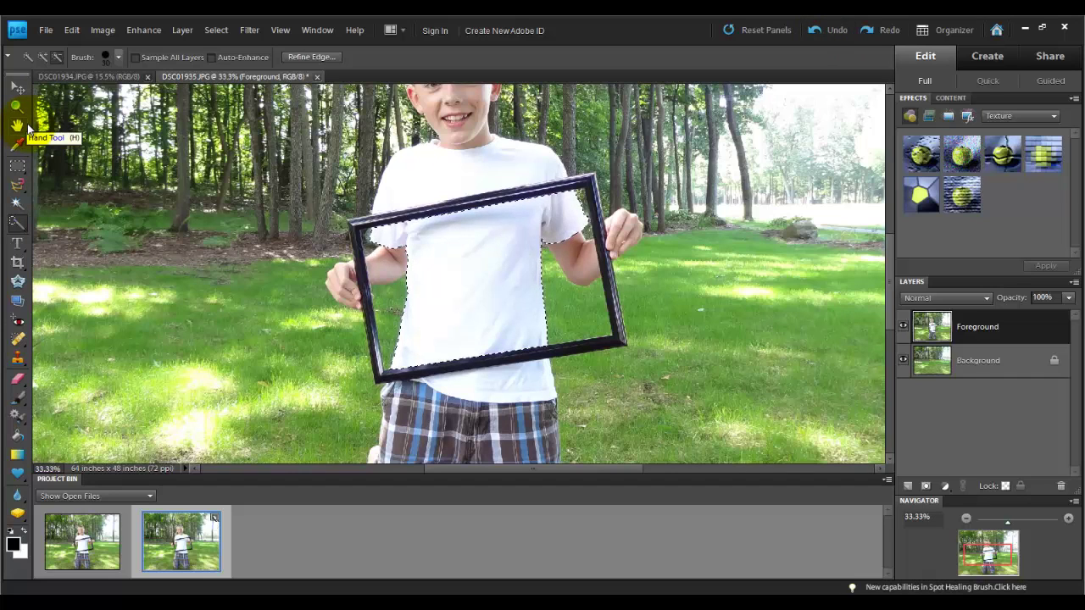
# Step: Delete the selected shirt area from the Foreground layer and clear the selection
pyautogui.press('Delete')
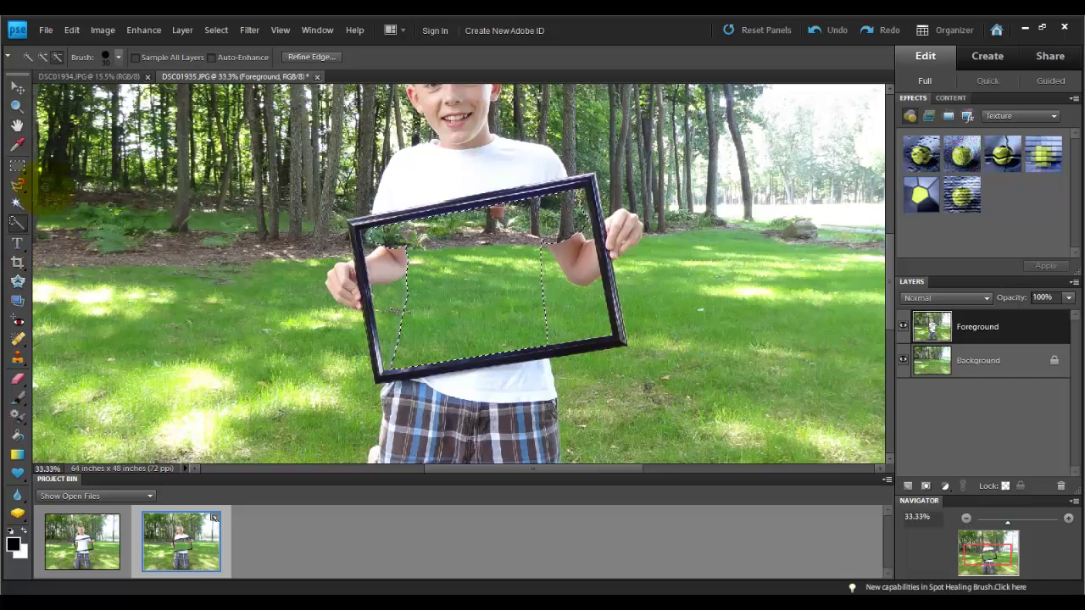
pyautogui.rightClick(520, 274)
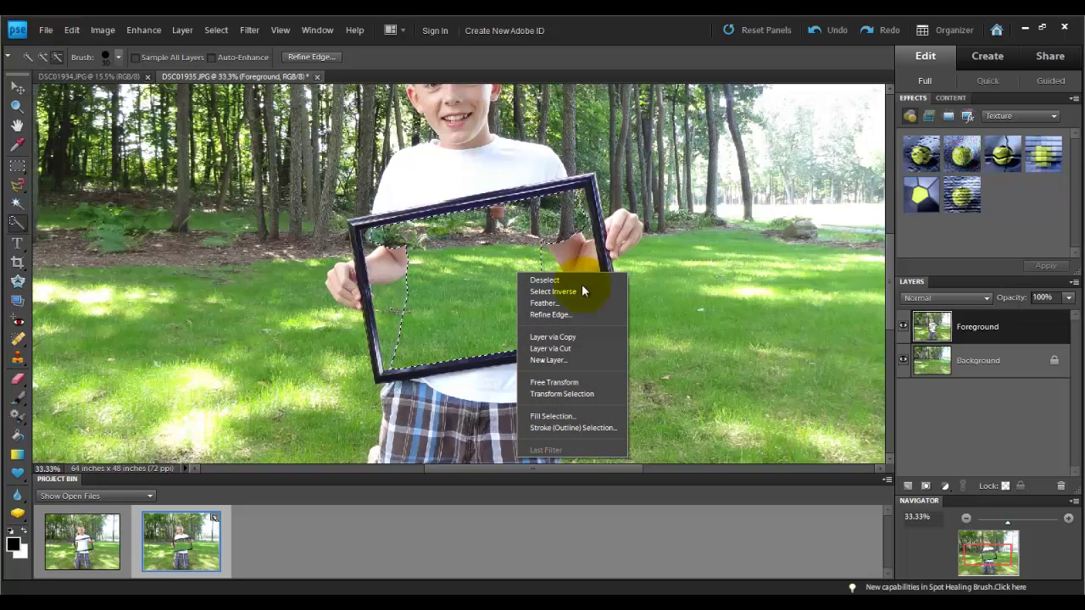
pyautogui.click(18, 178)
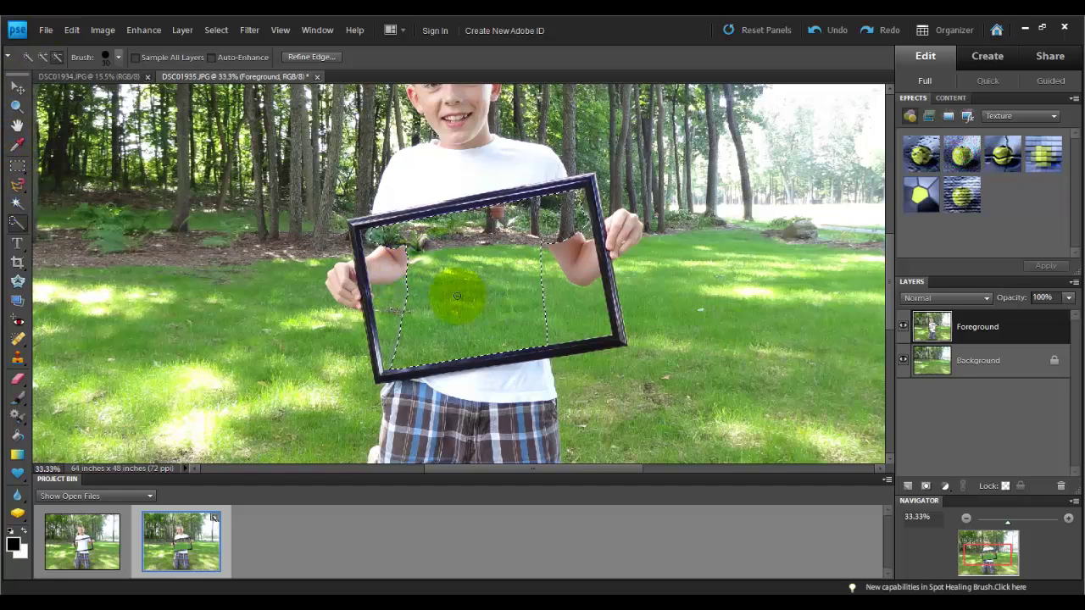
pyautogui.click(18, 166)
pyautogui.click(534, 312)
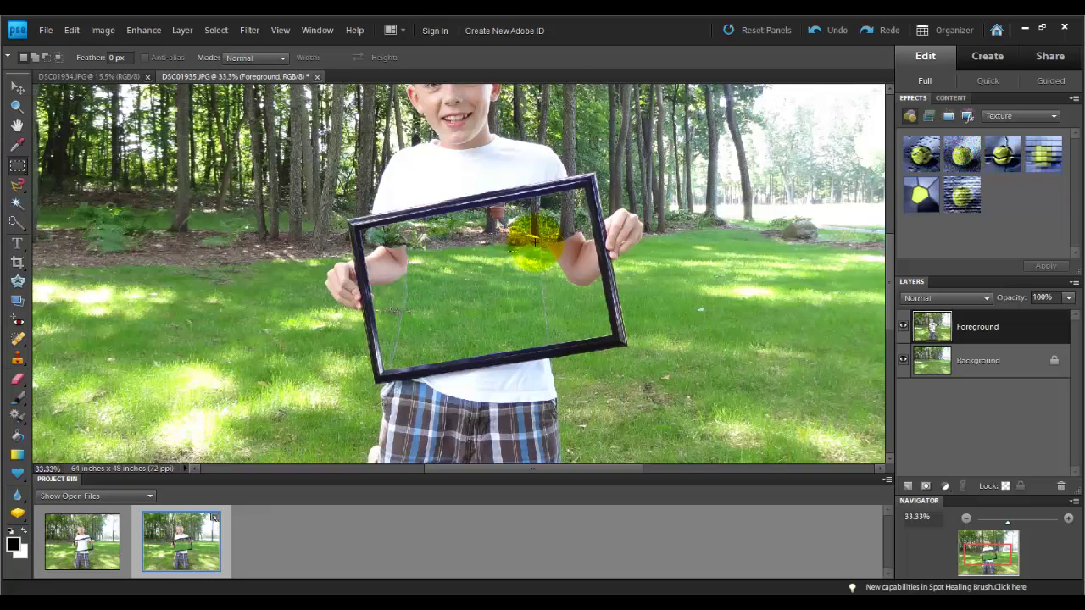
# Step: Draw trial rectangular selections over the leftover shirt outline inside the frame and clear them
pyautogui.click(441, 343)
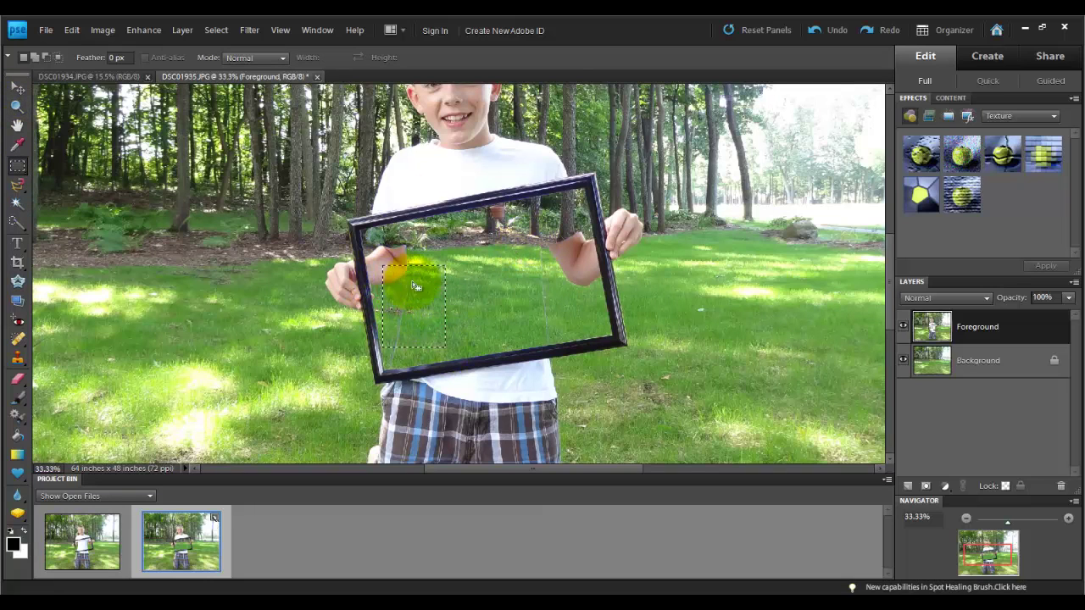
pyautogui.moveTo(556, 309); pyautogui.dragTo(481, 273)
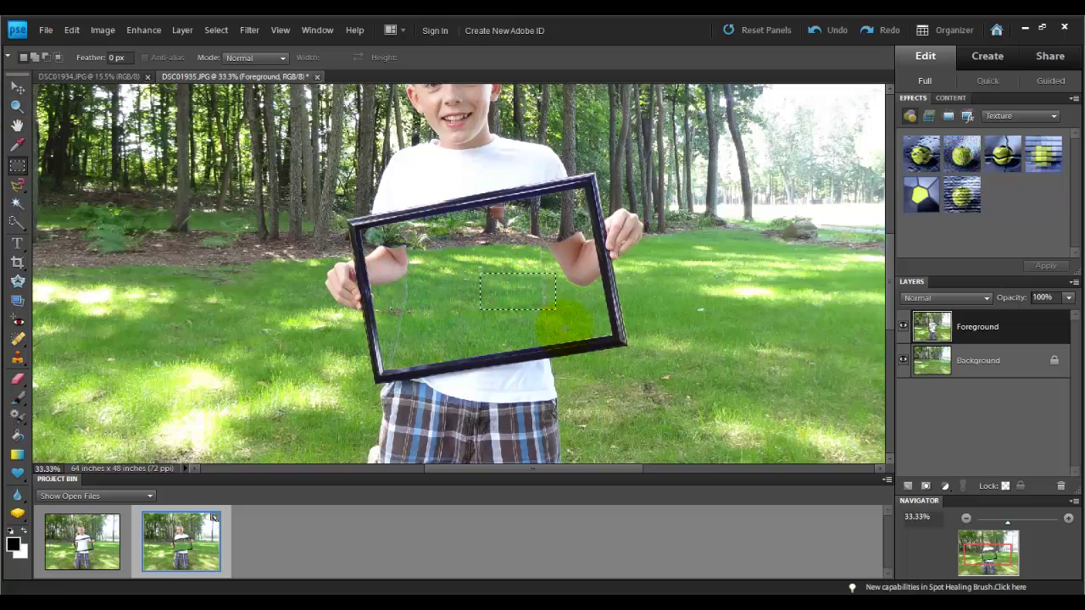
pyautogui.moveTo(565, 327); pyautogui.dragTo(488, 270)
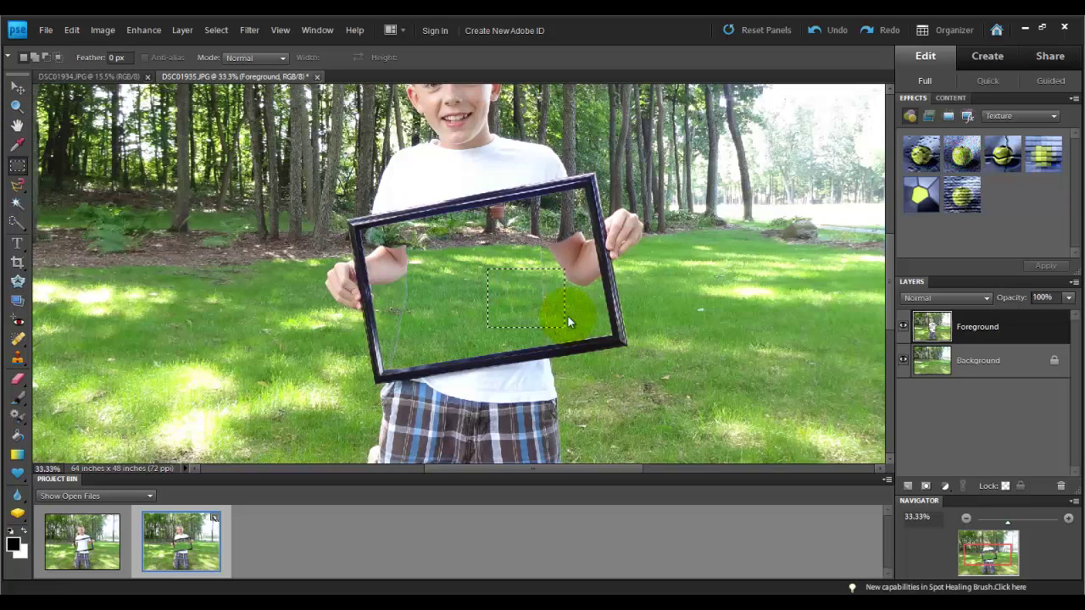
pyautogui.click(529, 305)
pyautogui.click(437, 295)
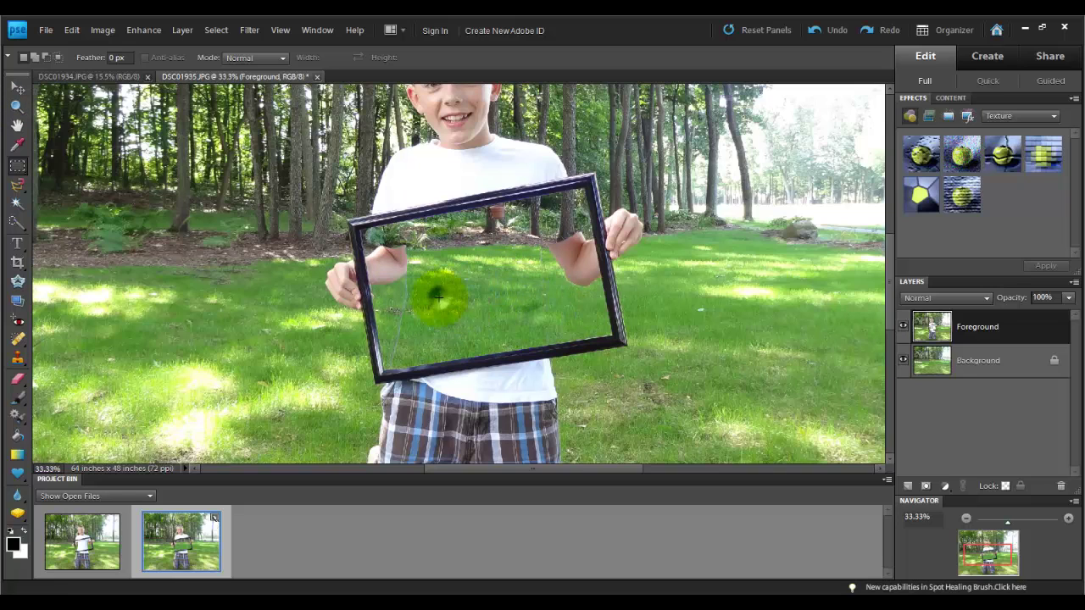
# Step: Select the leftover arm skin beside the frame's left edge with the Magic Wand at tolerance 32 and delete it from the Foreground layer
pyautogui.click(17, 379)
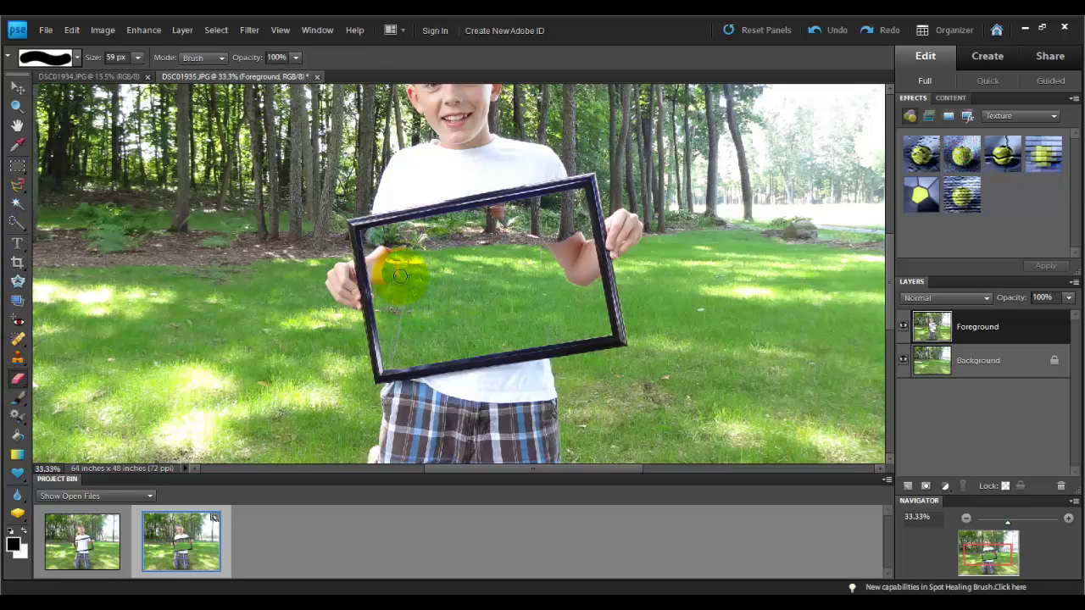
pyautogui.click(17, 203)
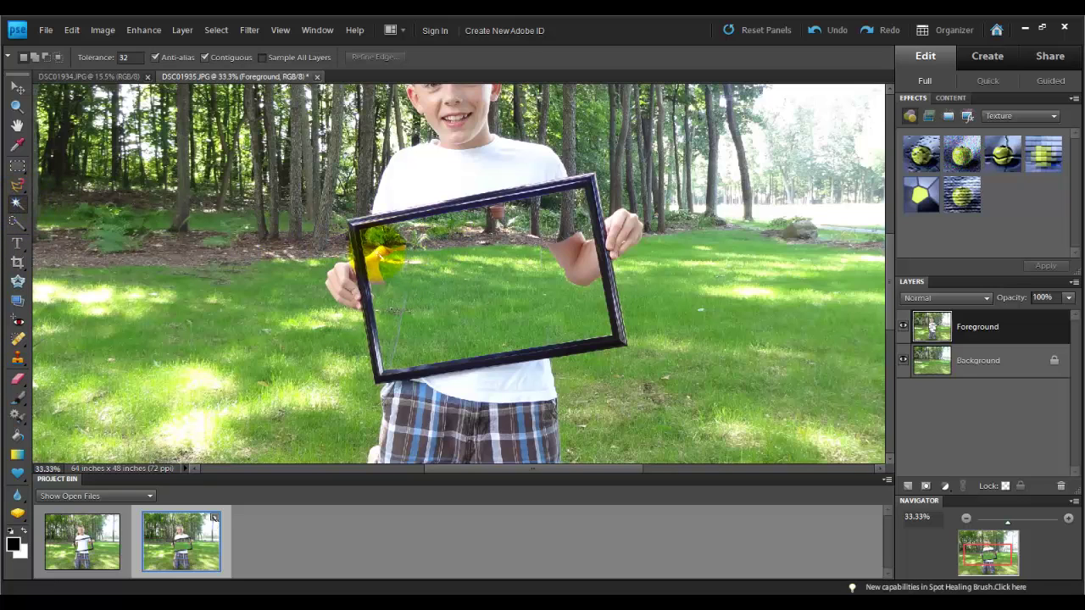
pyautogui.click(377, 256)
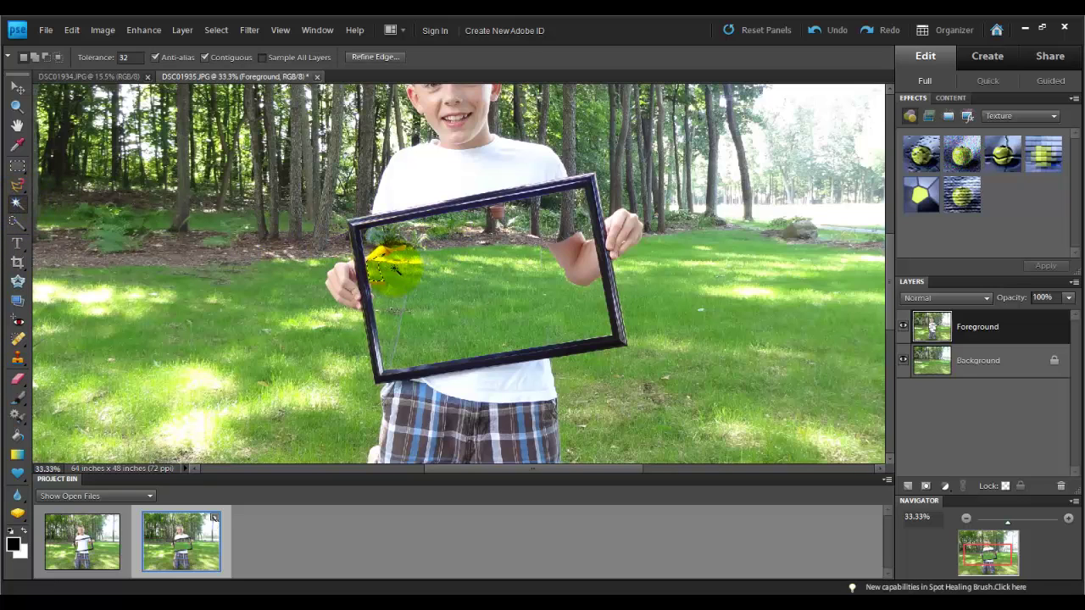
# Step: Add the leftover arm inside the frame's right edge to the selection with the Quick Selection tool and delete it
pyautogui.click(16, 224)
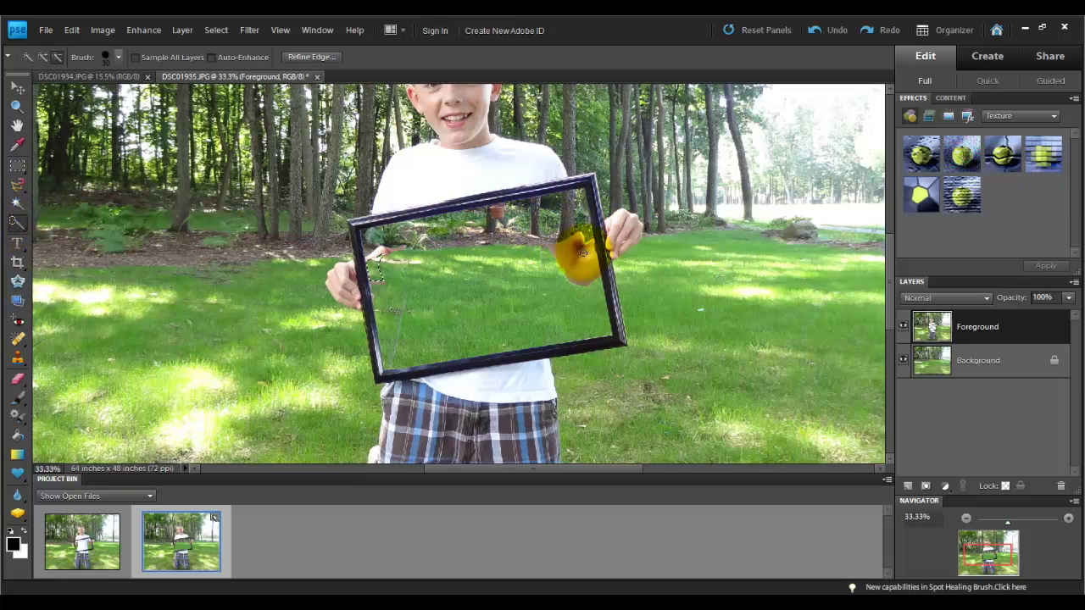
pyautogui.click(42, 58)
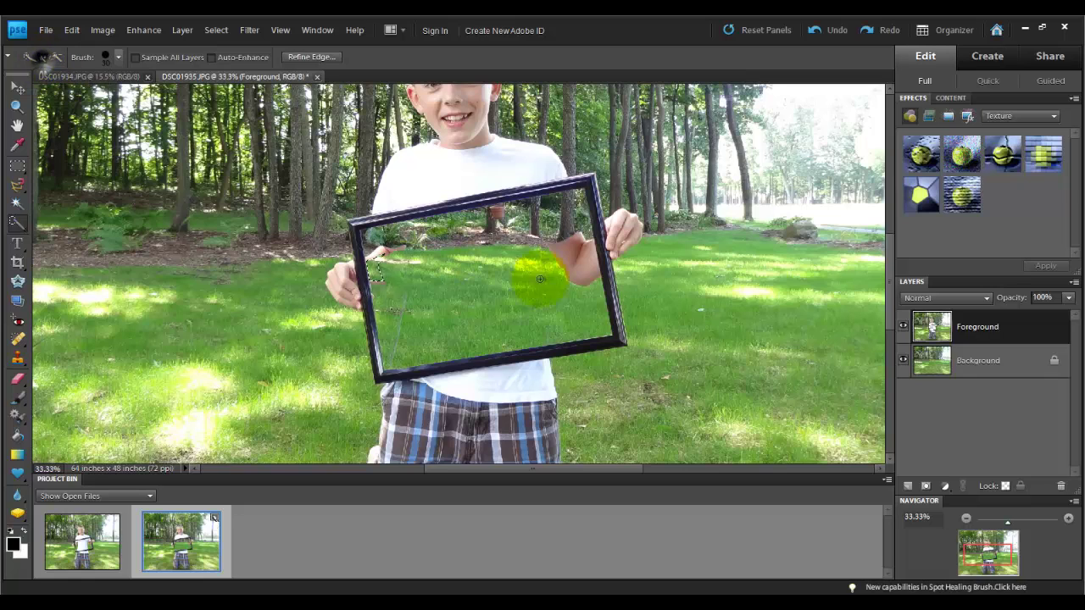
pyautogui.moveTo(564, 257)
pyautogui.mouseDown()
pyautogui.moveTo(562, 242)
pyautogui.moveTo(567, 250)
pyautogui.mouseUp()
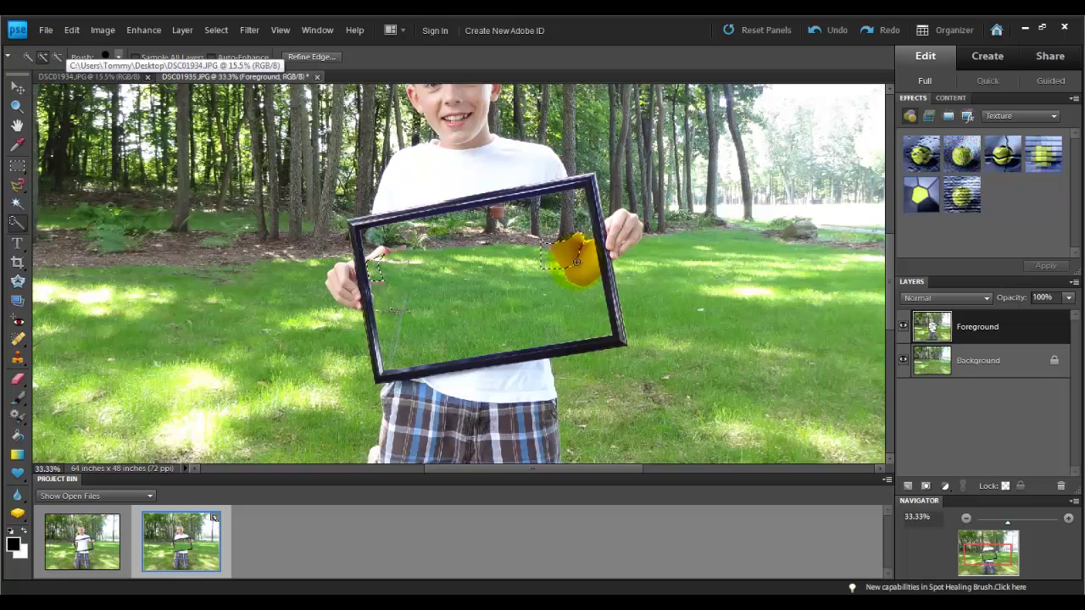
pyautogui.moveTo(579, 263)
pyautogui.mouseDown()
pyautogui.moveTo(592, 271)
pyautogui.moveTo(581, 260)
pyautogui.mouseUp()
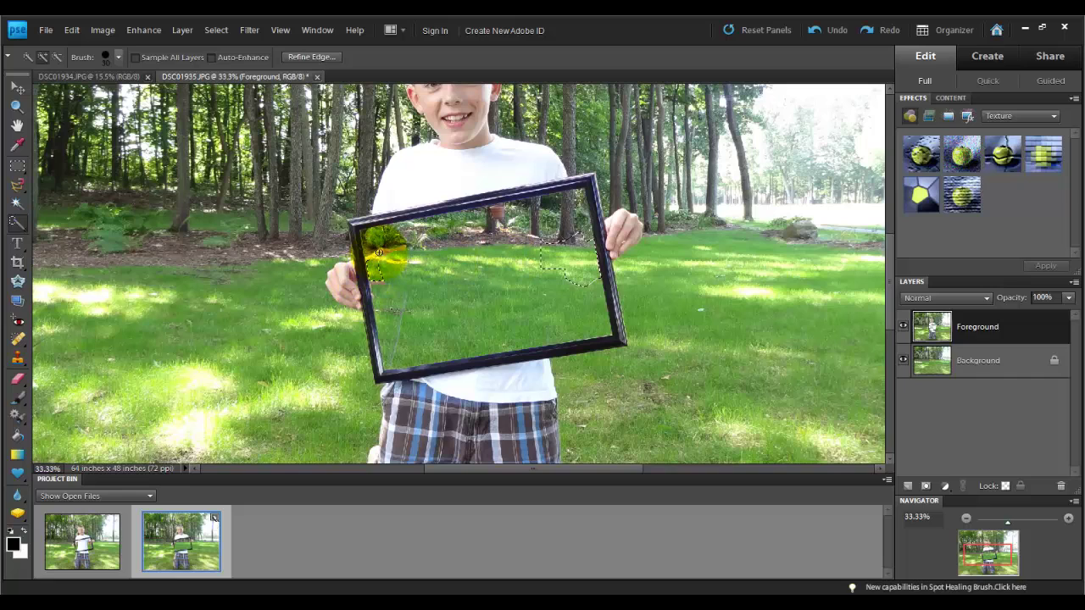
# Step: Extend the selection over the remaining skin inside the frame's left edge, delete it, and clear the selection
pyautogui.moveTo(381, 249)
pyautogui.mouseDown()
pyautogui.moveTo(414, 258)
pyautogui.moveTo(381, 283)
pyautogui.moveTo(412, 296)
pyautogui.moveTo(360, 288)
pyautogui.mouseUp()
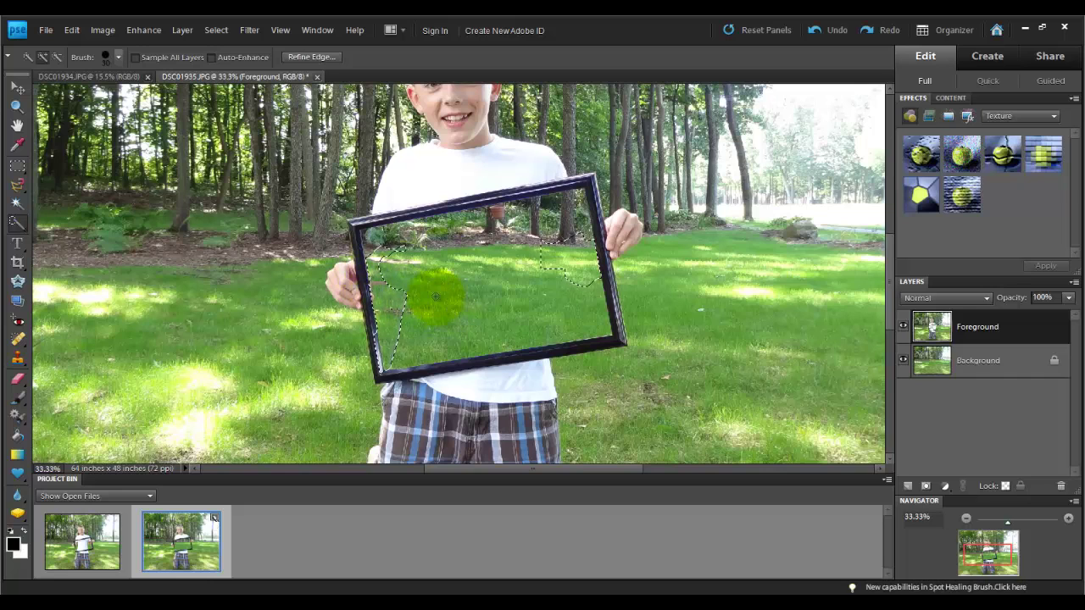
pyautogui.click(17, 166)
pyautogui.click(414, 273)
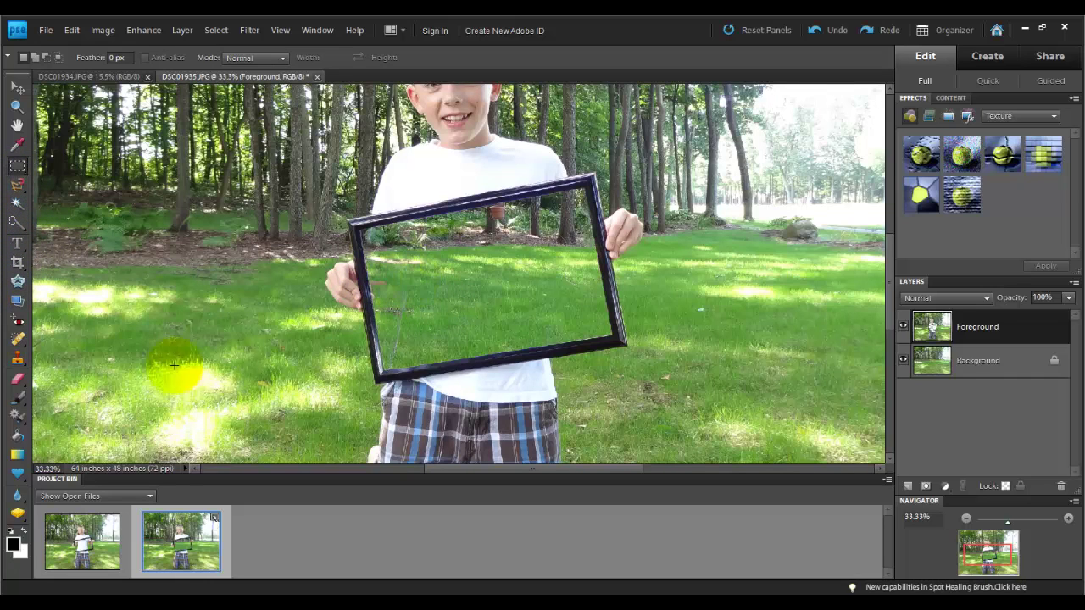
# Step: Erase the leftover shirt and arm outlines inside the frame with a 97 px Eraser
pyautogui.click(17, 379)
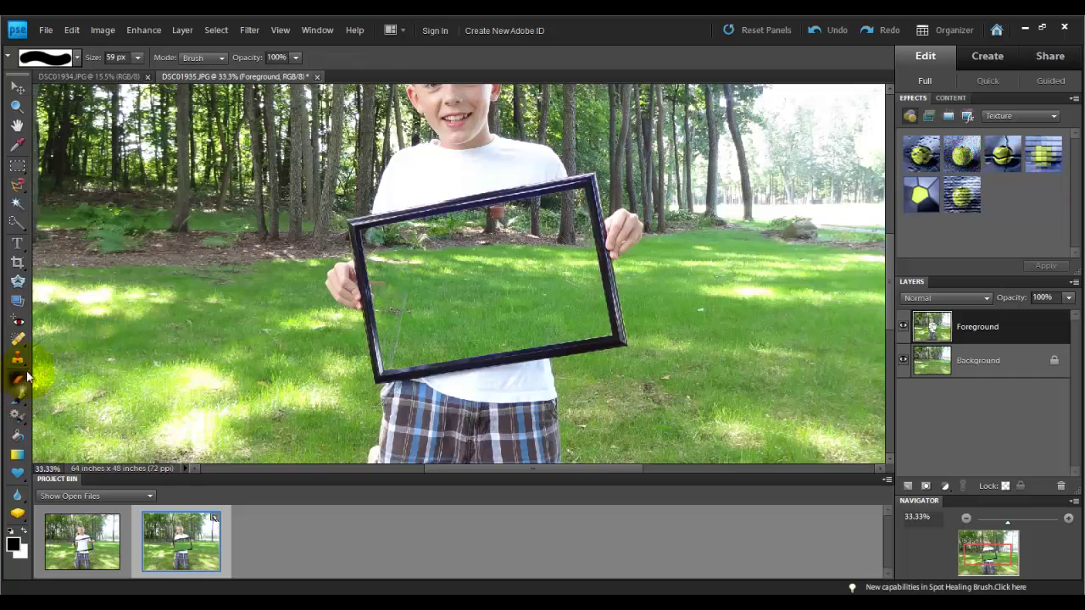
pyautogui.click(136, 58)
pyautogui.moveTo(136, 67)
pyautogui.mouseDown()
pyautogui.moveTo(170, 66)
pyautogui.moveTo(144, 71)
pyautogui.mouseUp()
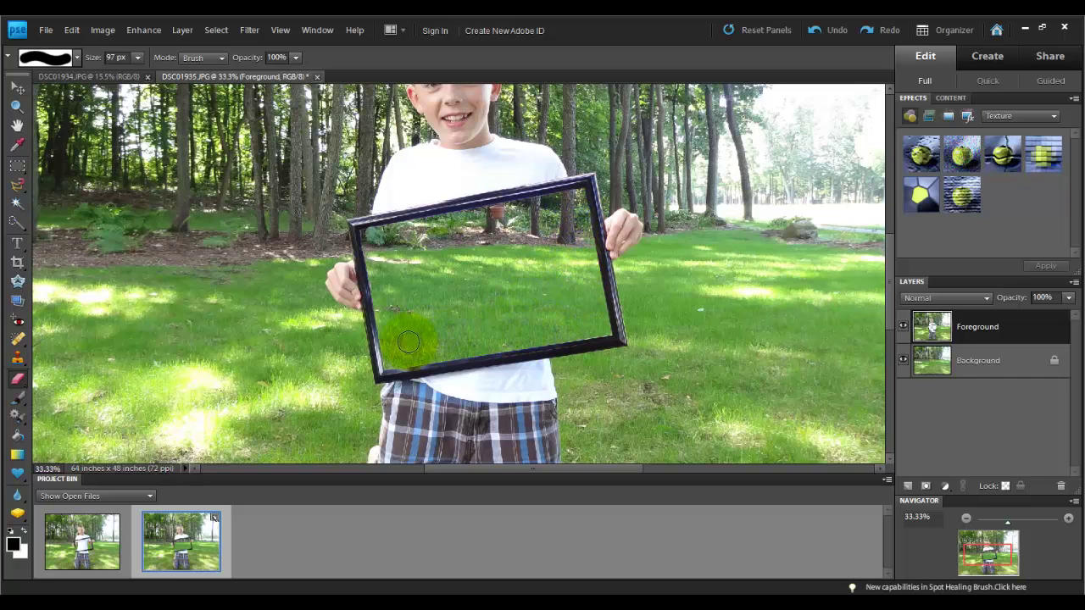
# Step: Inspect the cleaned area inside the frame and check the whole composite at reduced zoom
pyautogui.scroll(3, 466, 280)
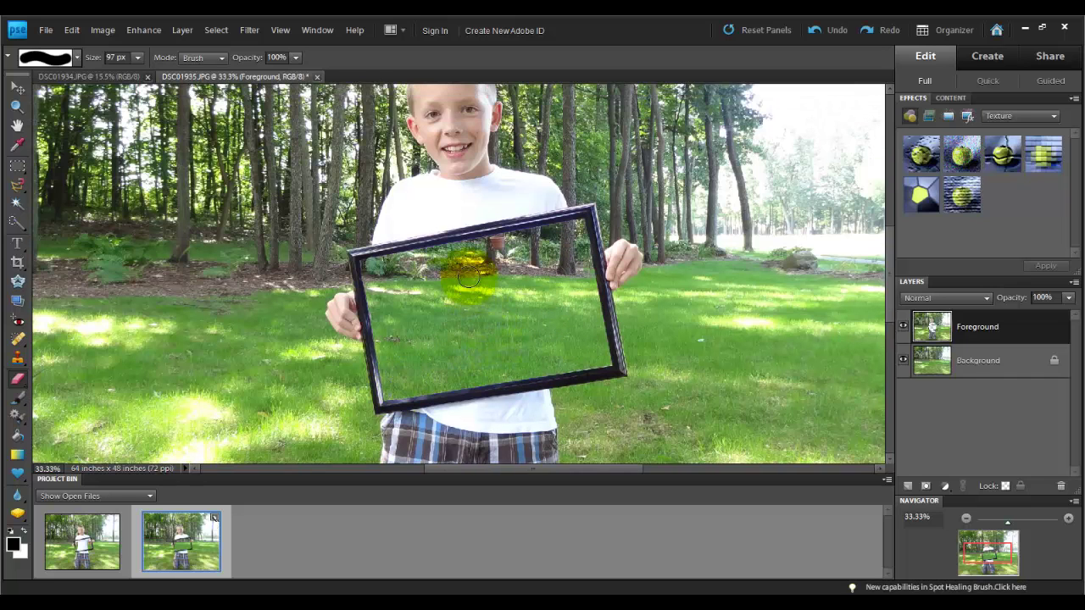
pyautogui.scroll(-5, 469, 276)
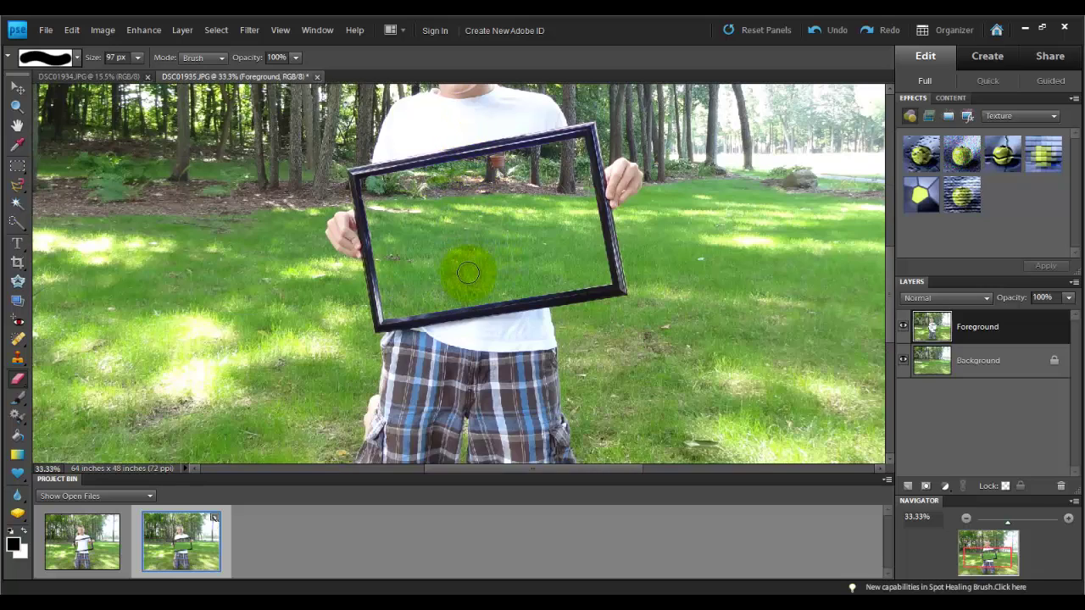
pyautogui.scroll(1, 469, 273)
pyautogui.scroll(1, 471, 269)
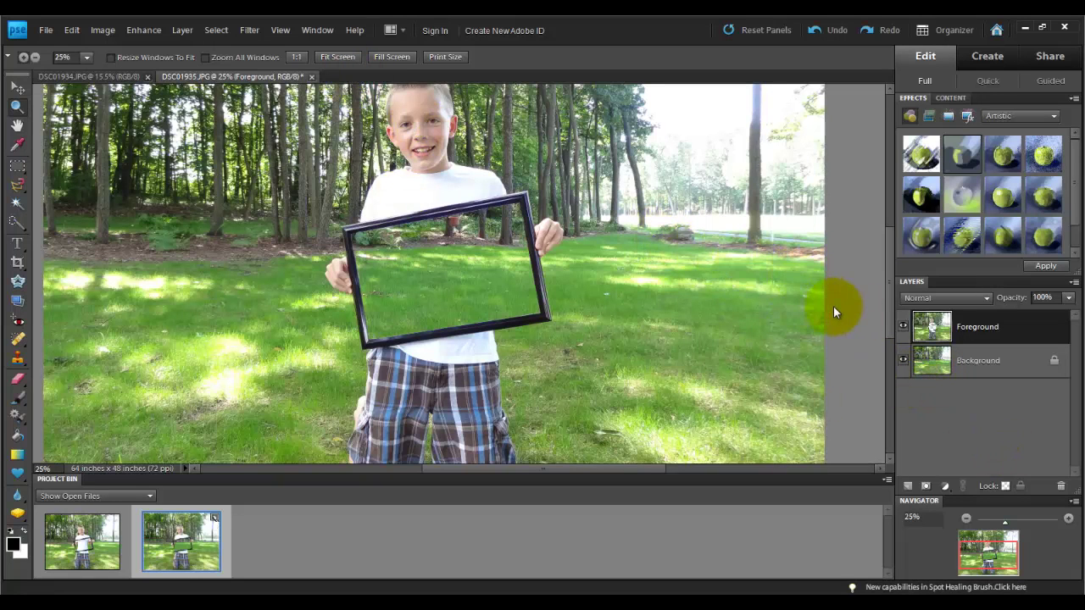
pyautogui.click(35, 57)
pyautogui.click(504, 283)
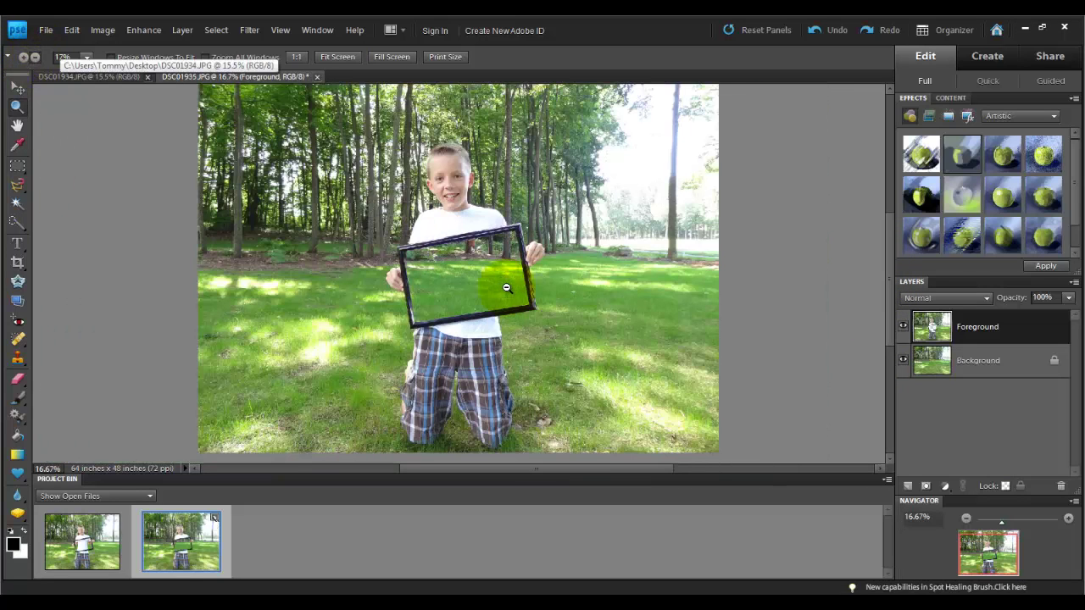
pyautogui.click(530, 268)
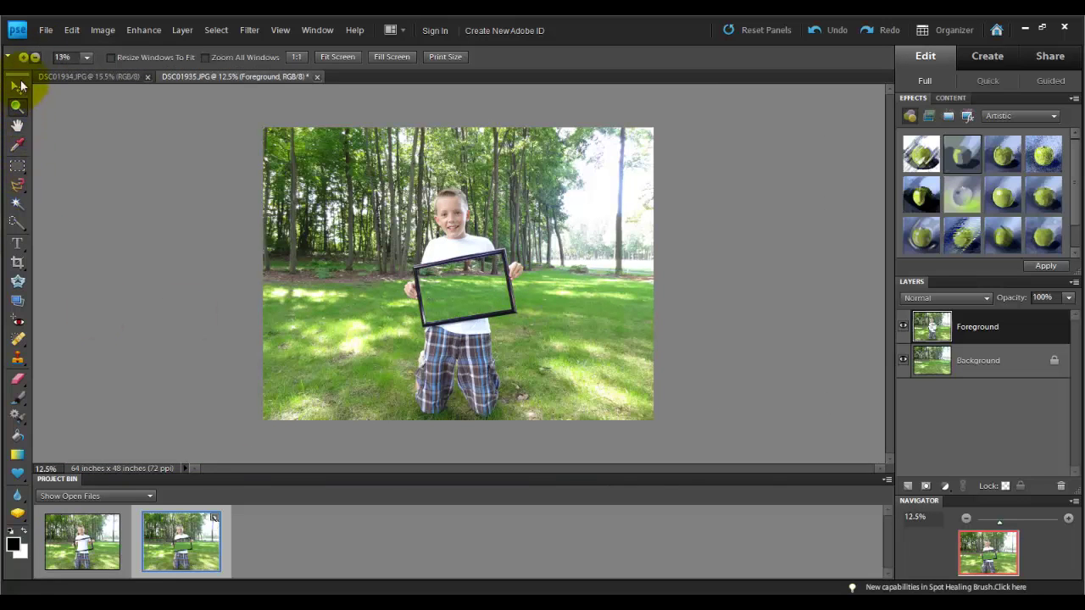
pyautogui.click(322, 208)
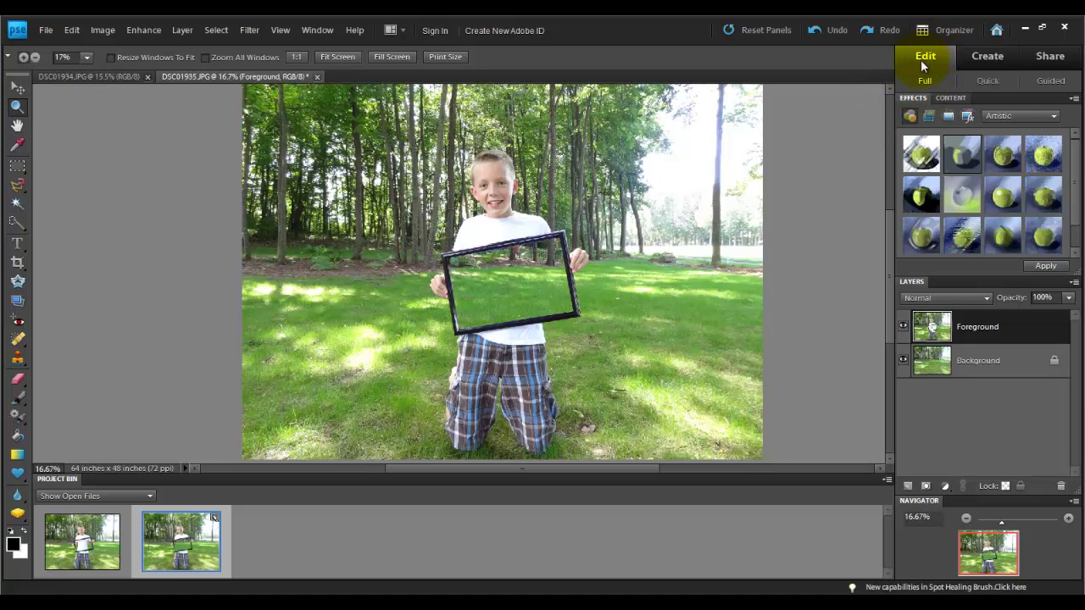
# Step: Try the second Bevels layer style on the Foreground layer and undo it
pyautogui.click(928, 116)
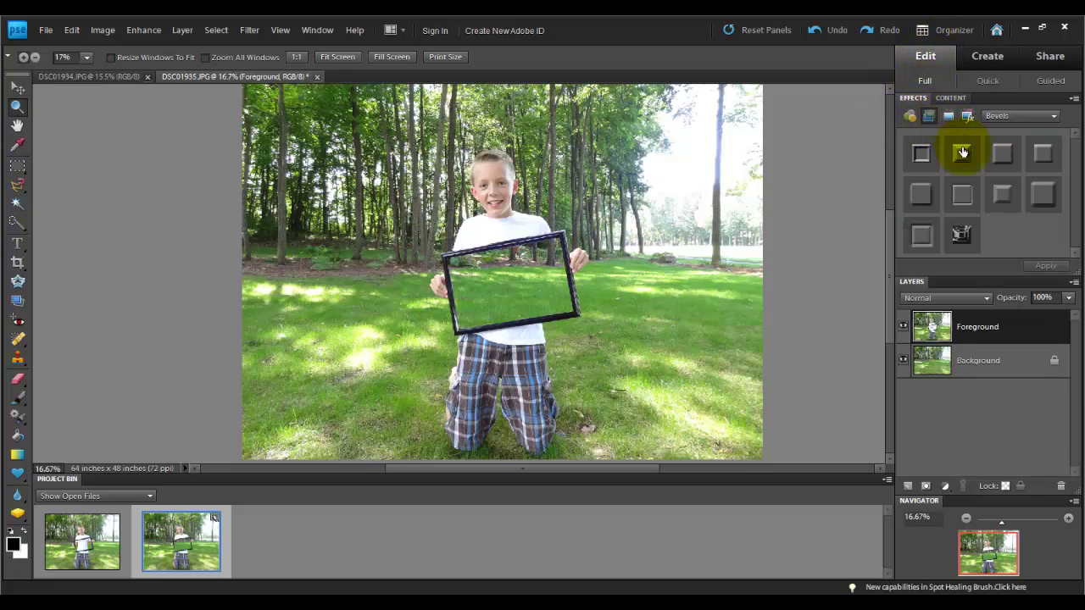
pyautogui.moveTo(962, 151); pyautogui.dragTo(574, 249)
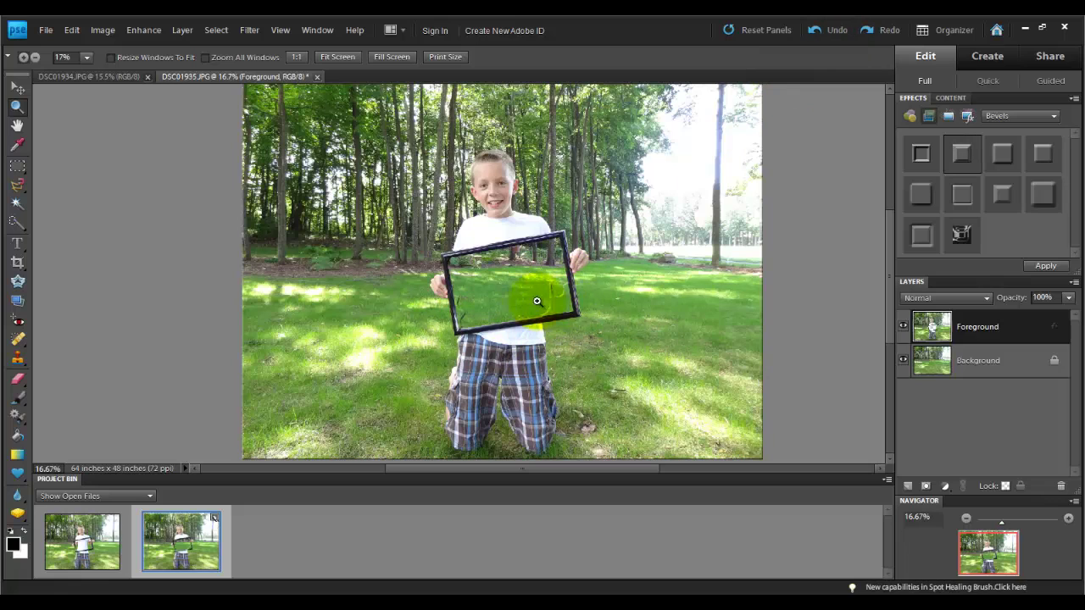
pyautogui.click(819, 31)
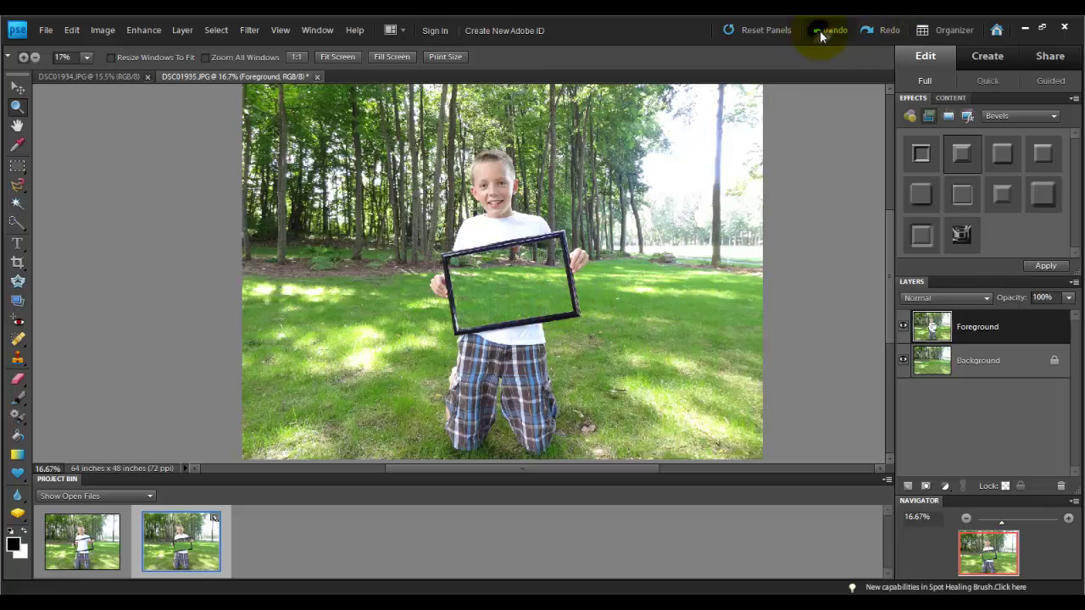
# Step: Browse the Artistic and Sketch filters, try the Water Paper filter on the Foreground layer, and cancel it
pyautogui.click(908, 116)
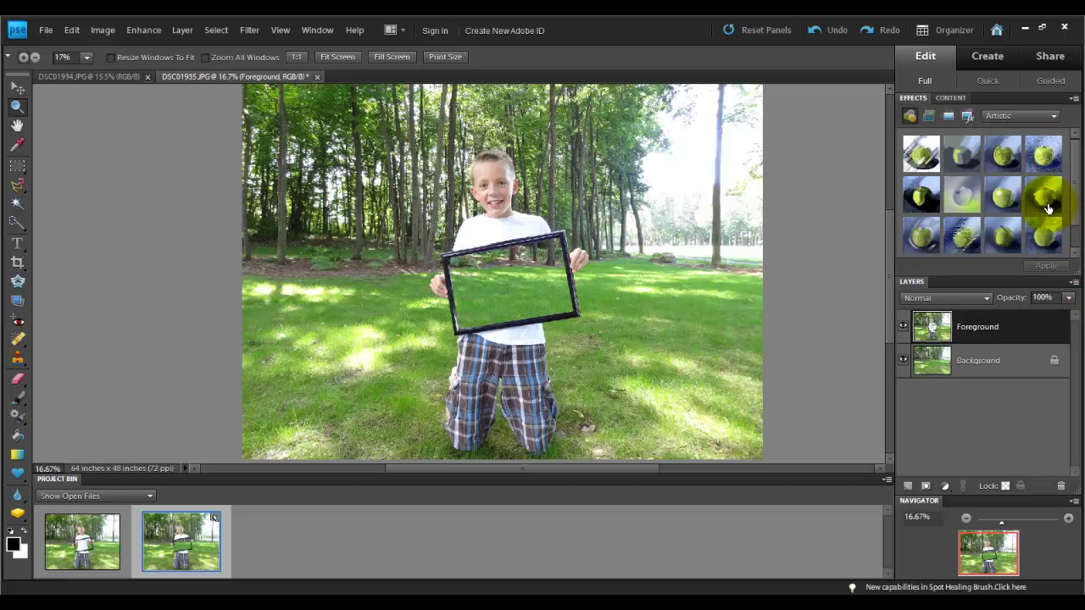
pyautogui.scroll(-1, 1052, 154)
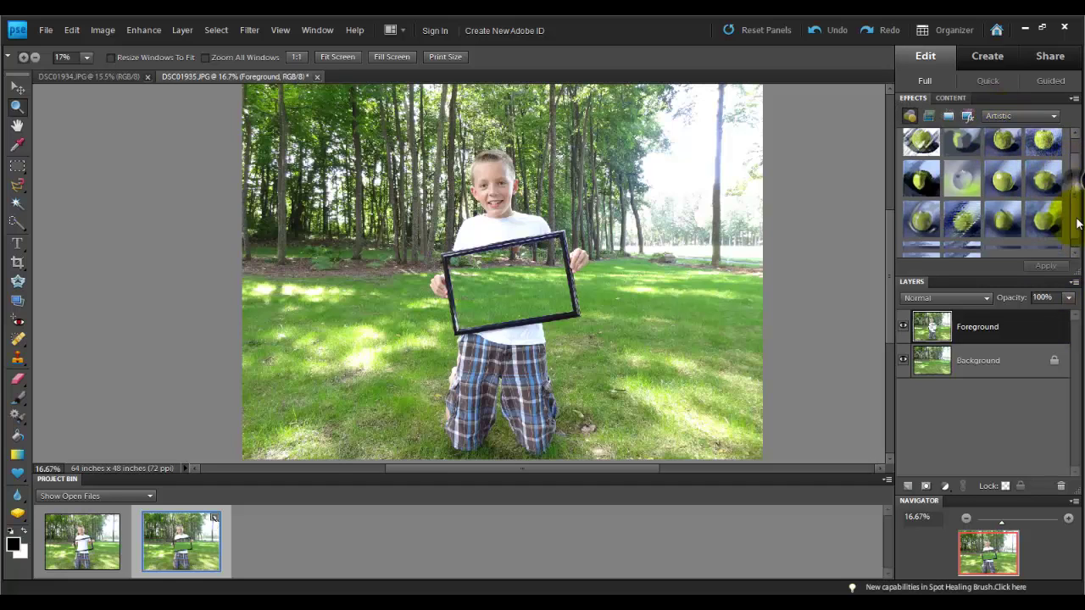
pyautogui.click(1044, 115)
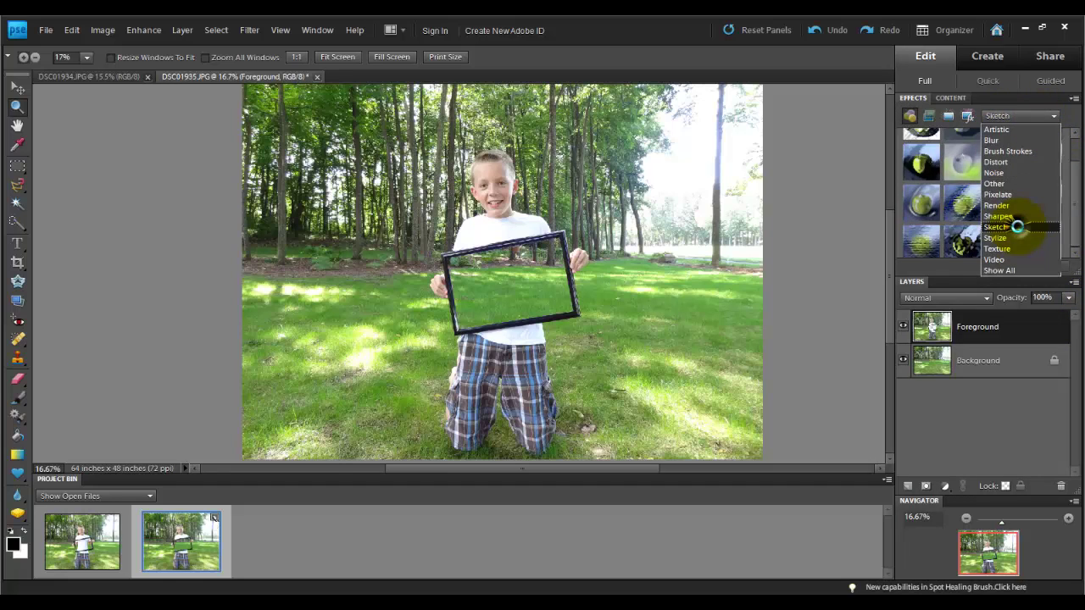
pyautogui.click(1017, 226)
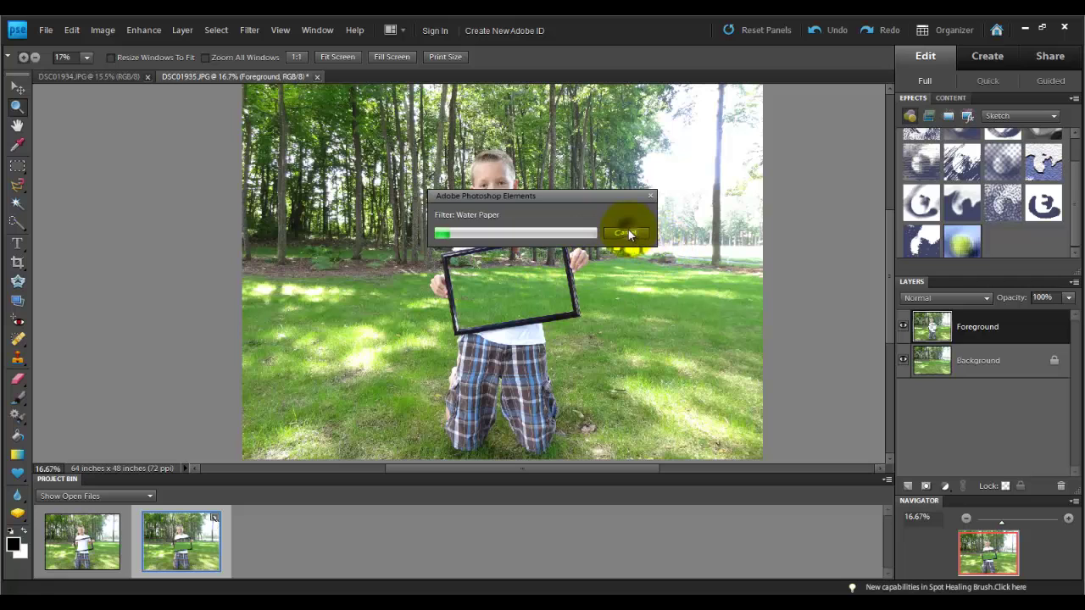
pyautogui.click(625, 232)
# Step: Try Pixelate filters, including Crystallize, on the Foreground layer and cancel them
pyautogui.click(1020, 116)
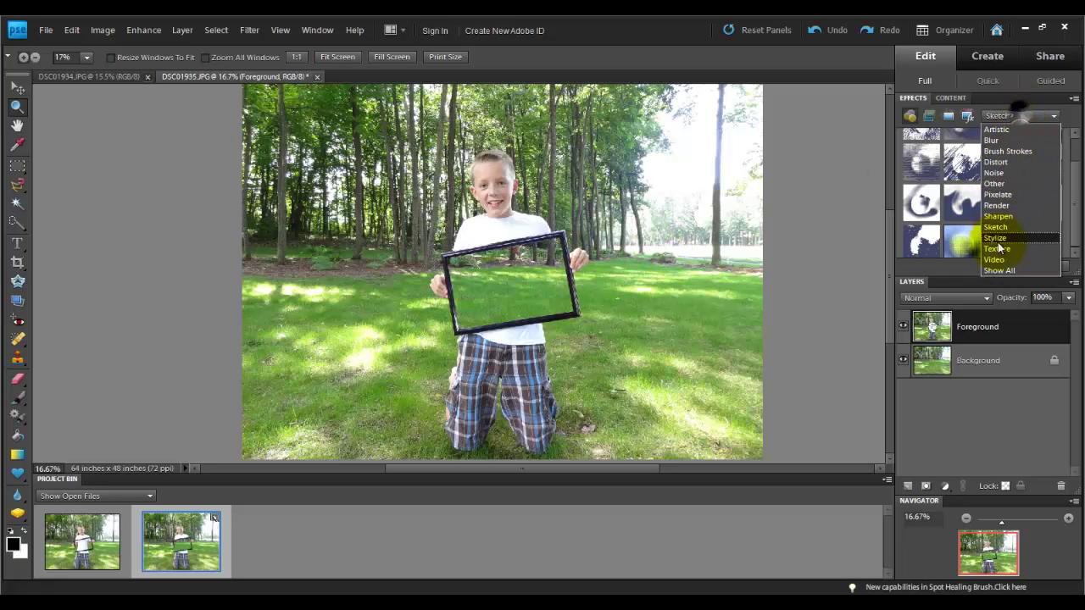
pyautogui.click(997, 194)
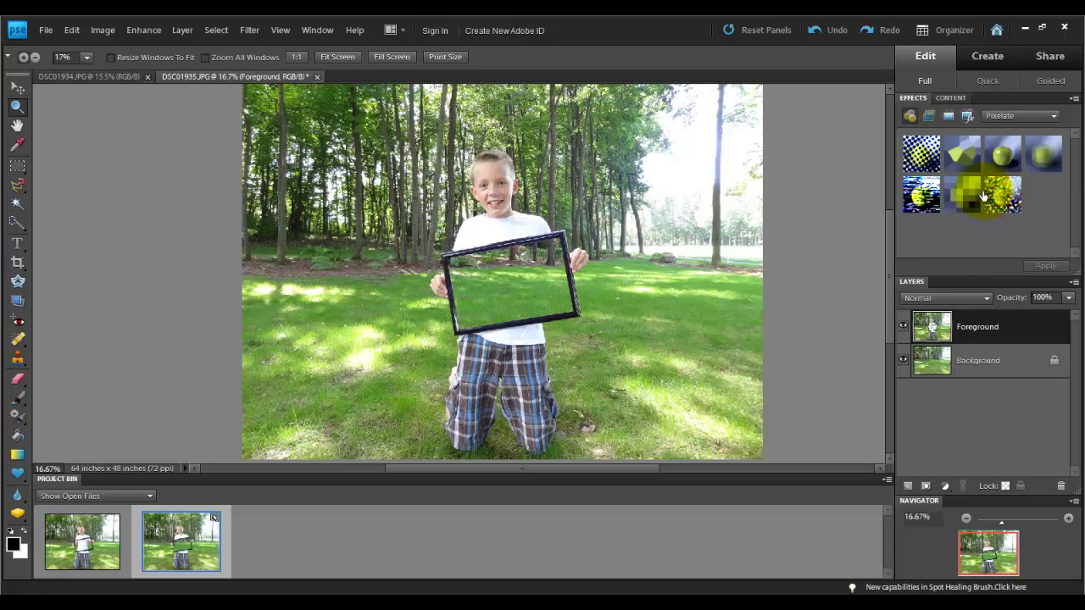
pyautogui.moveTo(726, 210); pyautogui.dragTo(725, 210)
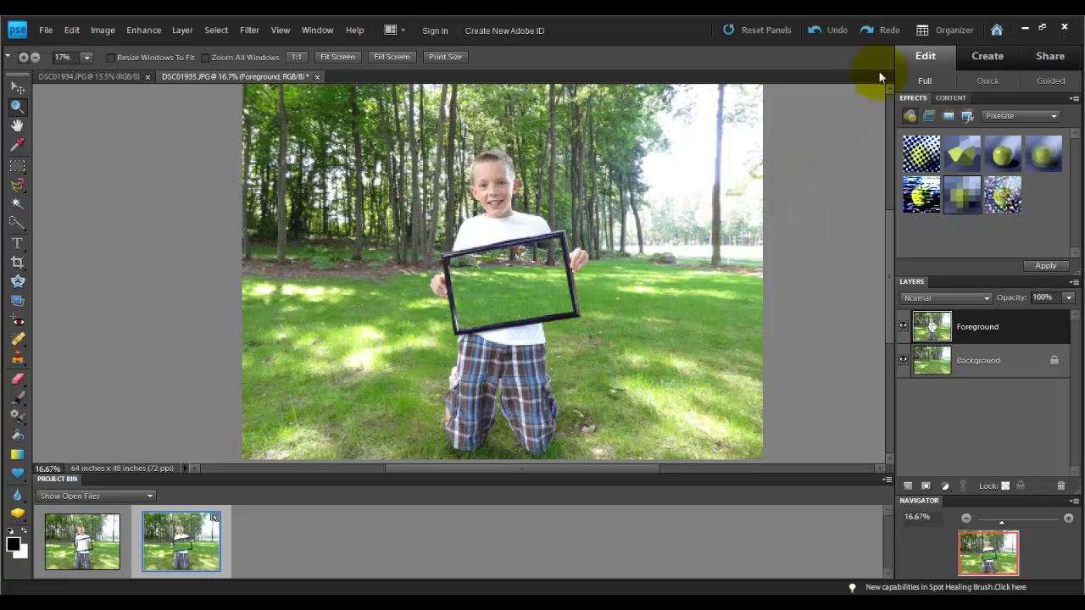
pyautogui.click(850, 31)
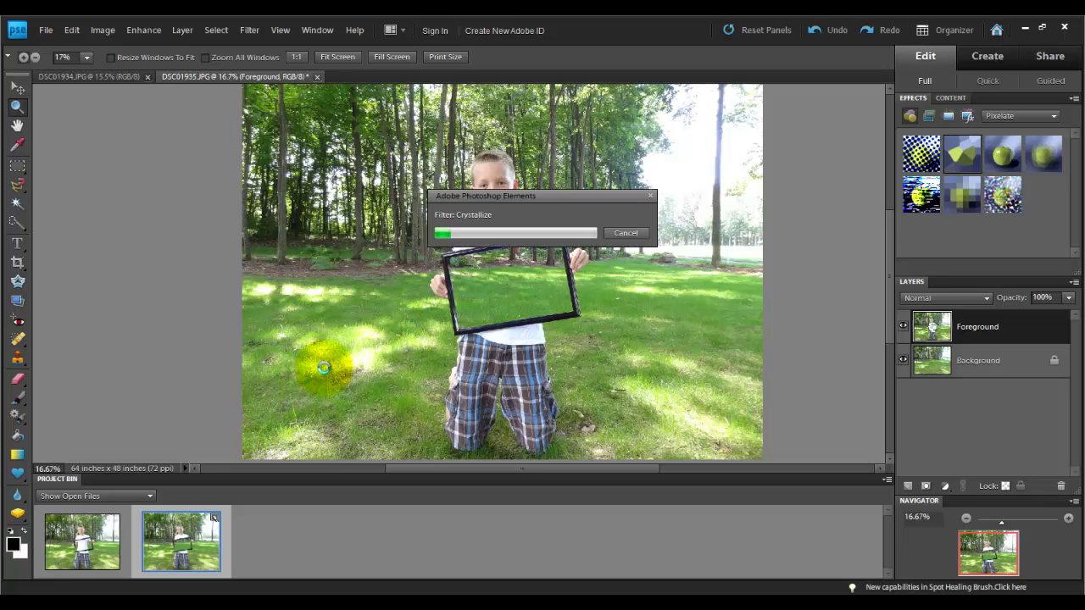
pyautogui.click(631, 231)
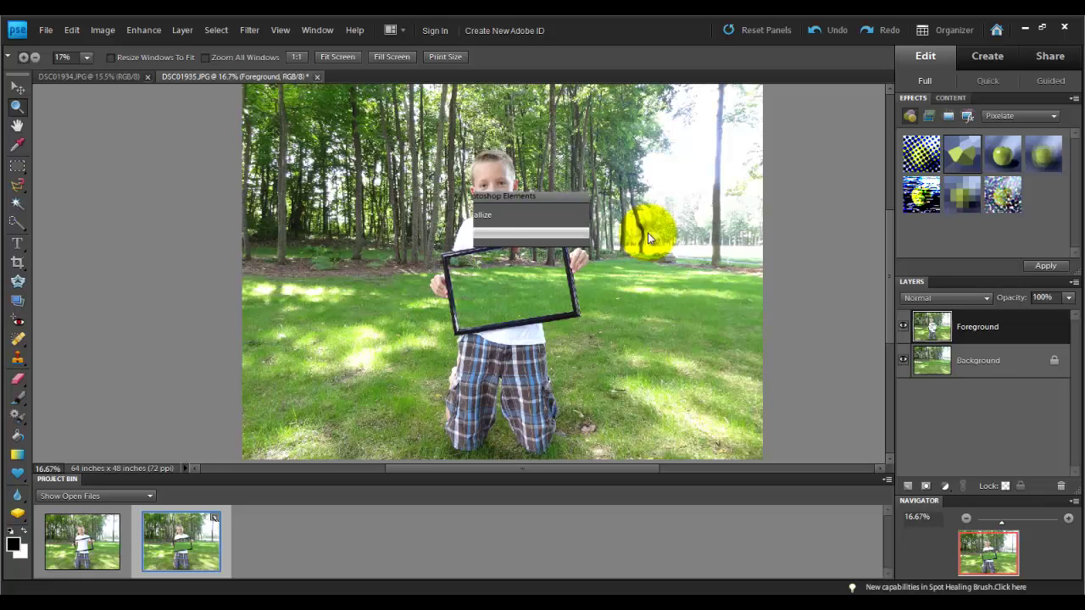
# Step: Try the second Artistic filter on the Foreground layer and undo it
pyautogui.click(992, 113)
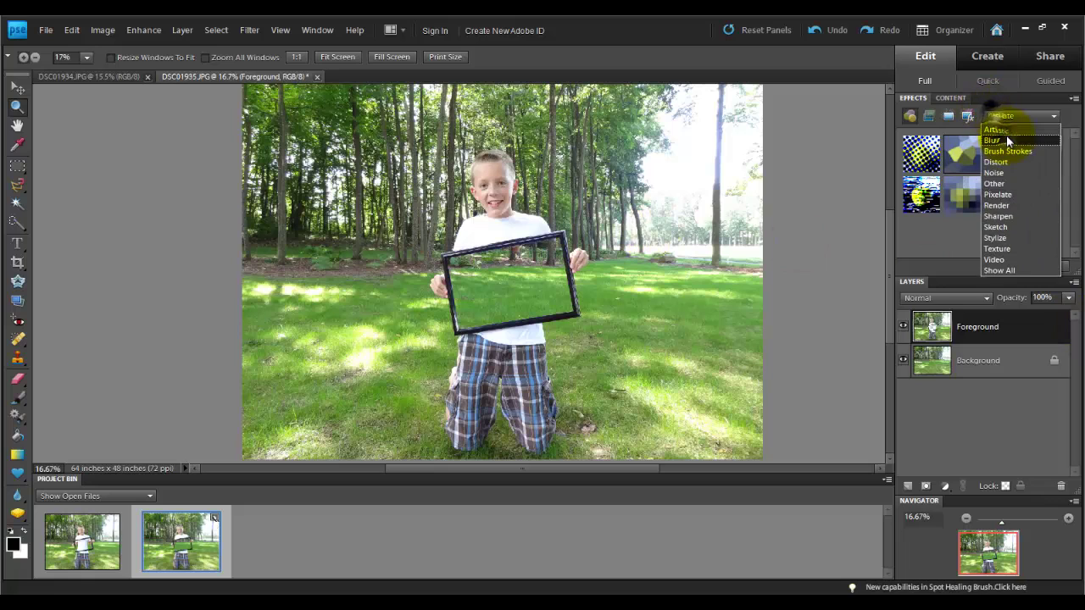
pyautogui.click(1006, 135)
pyautogui.click(1005, 118)
pyautogui.click(999, 127)
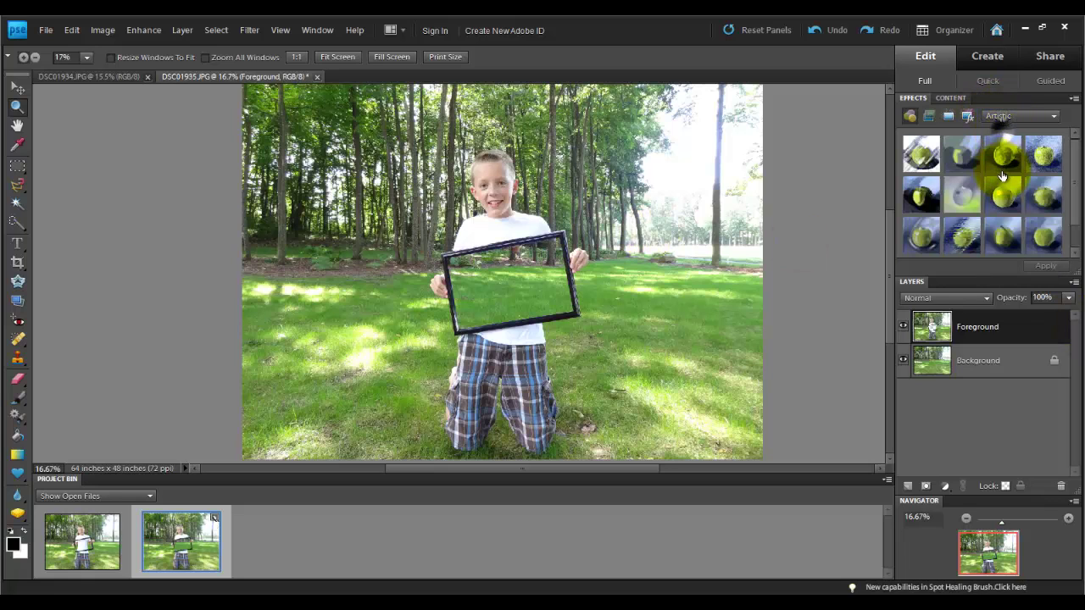
pyautogui.click(960, 151)
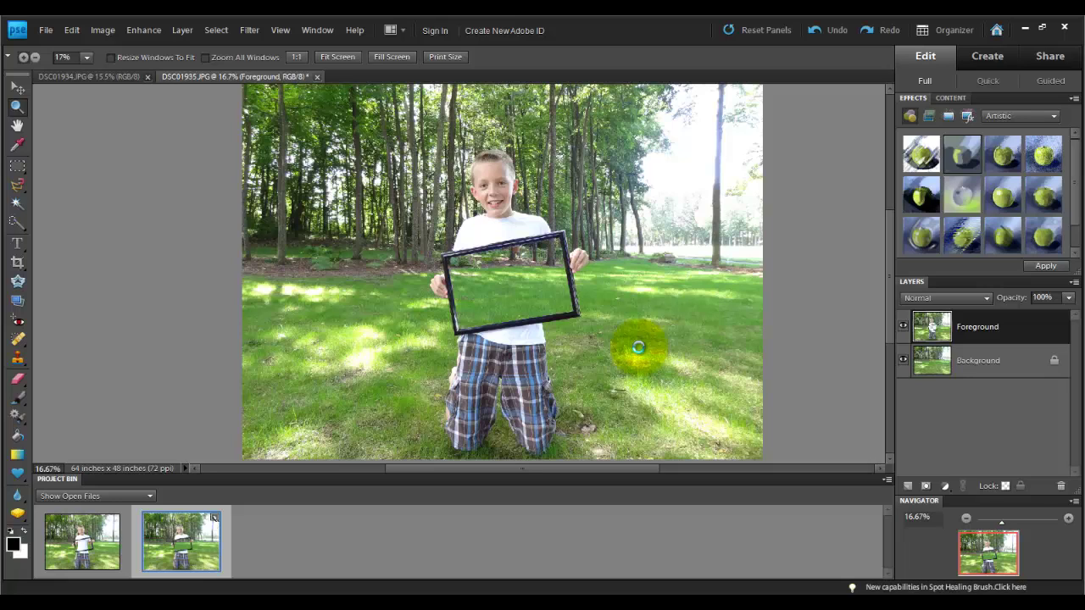
pyautogui.click(818, 32)
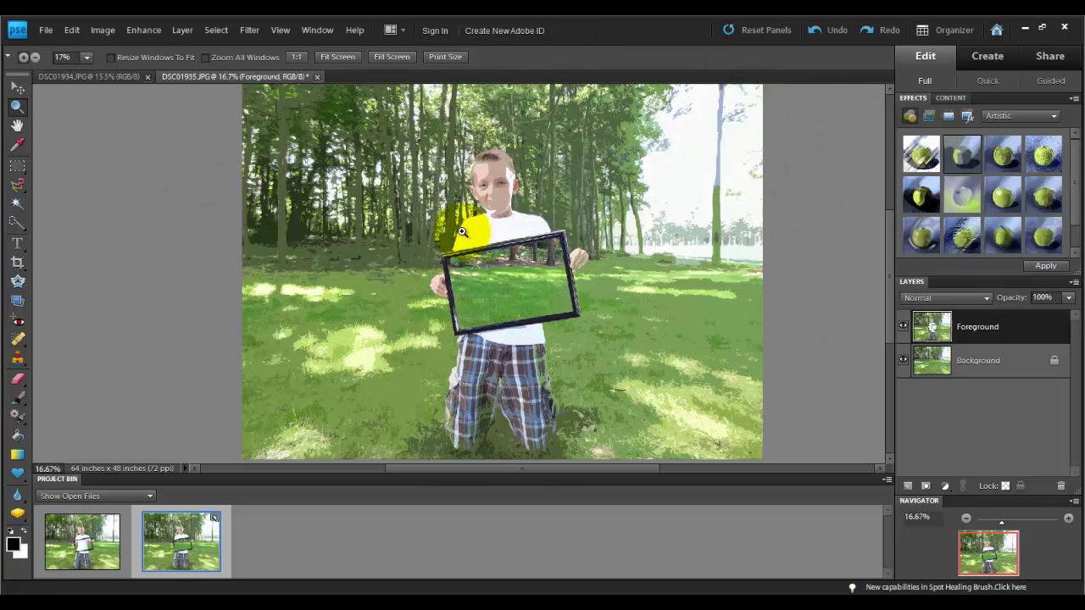
pyautogui.click(813, 32)
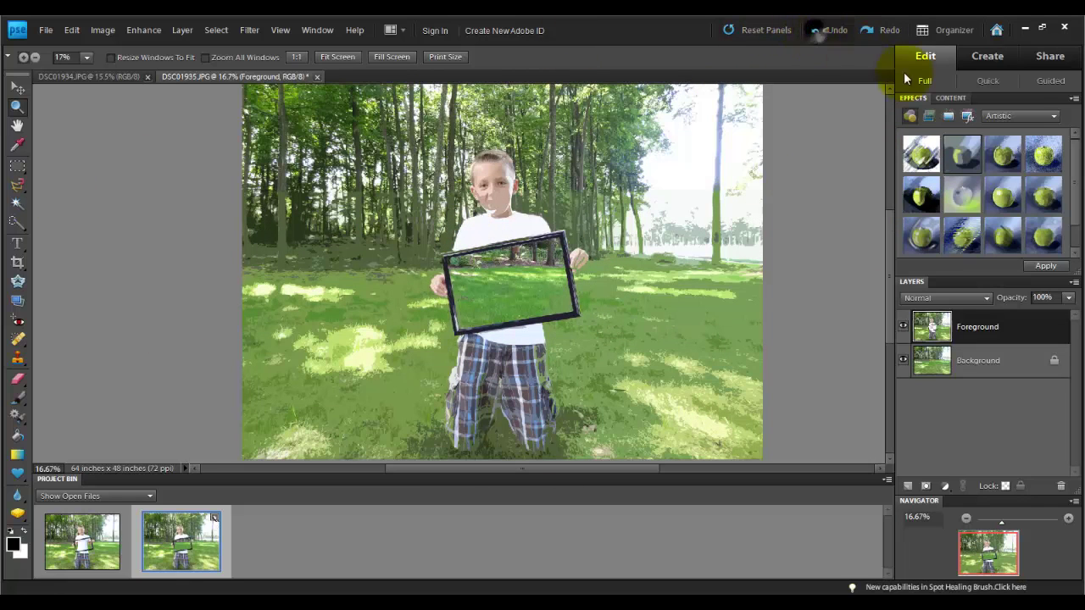
# Step: Switch photo editing from Full to Quick mode
pyautogui.click(988, 81)
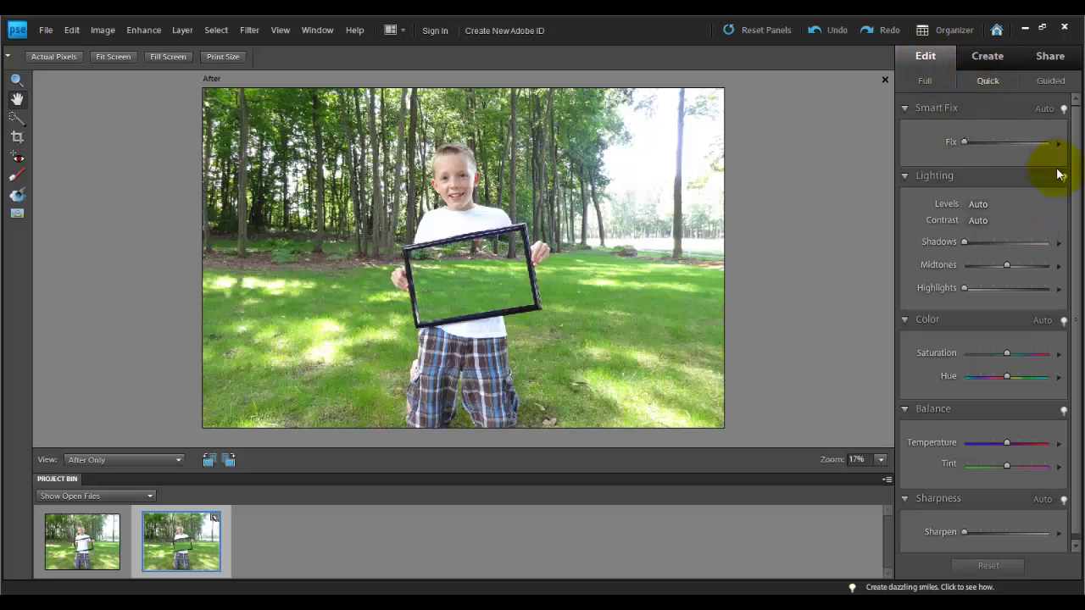
# Step: Return to Full edit mode and merge the Foreground layer down into the Background layer
pyautogui.scroll(-1, 1066, 291)
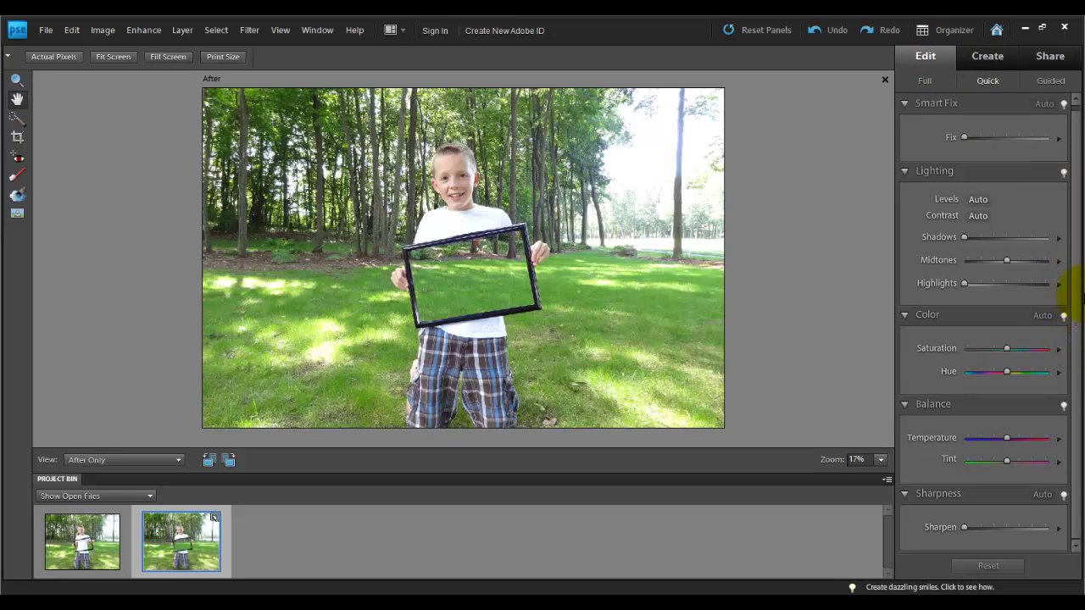
pyautogui.moveTo(1075, 291); pyautogui.dragTo(1075, 246)
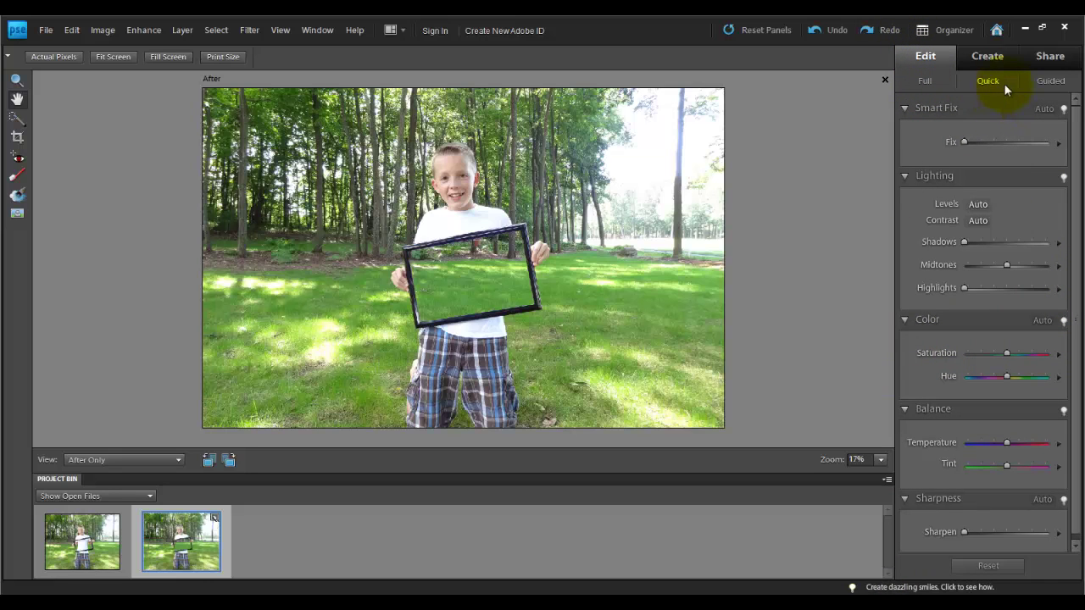
pyautogui.click(937, 78)
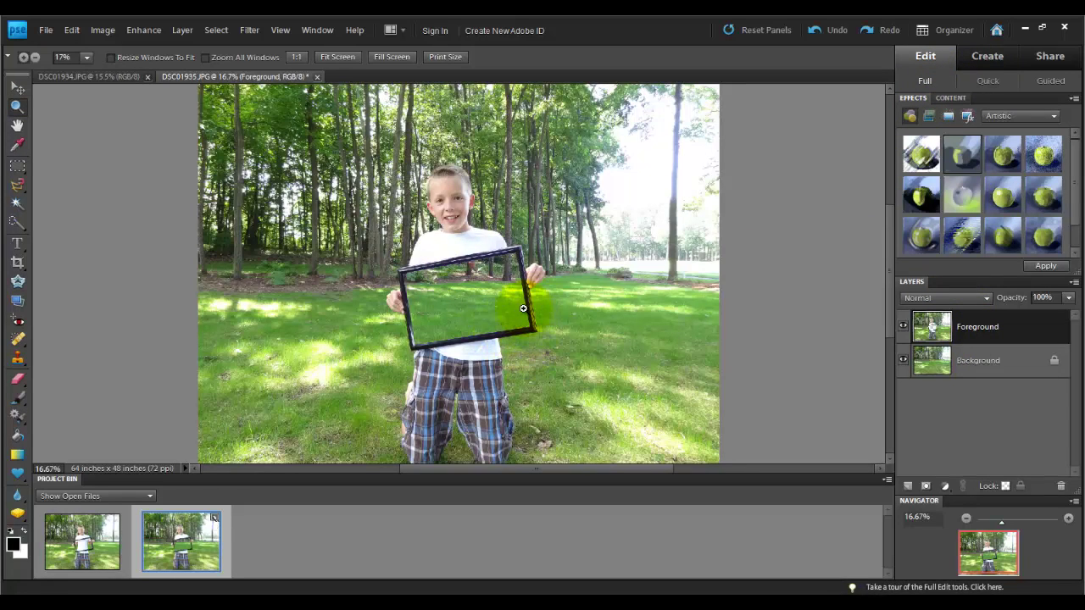
pyautogui.rightClick(1008, 333)
pyautogui.click(977, 404)
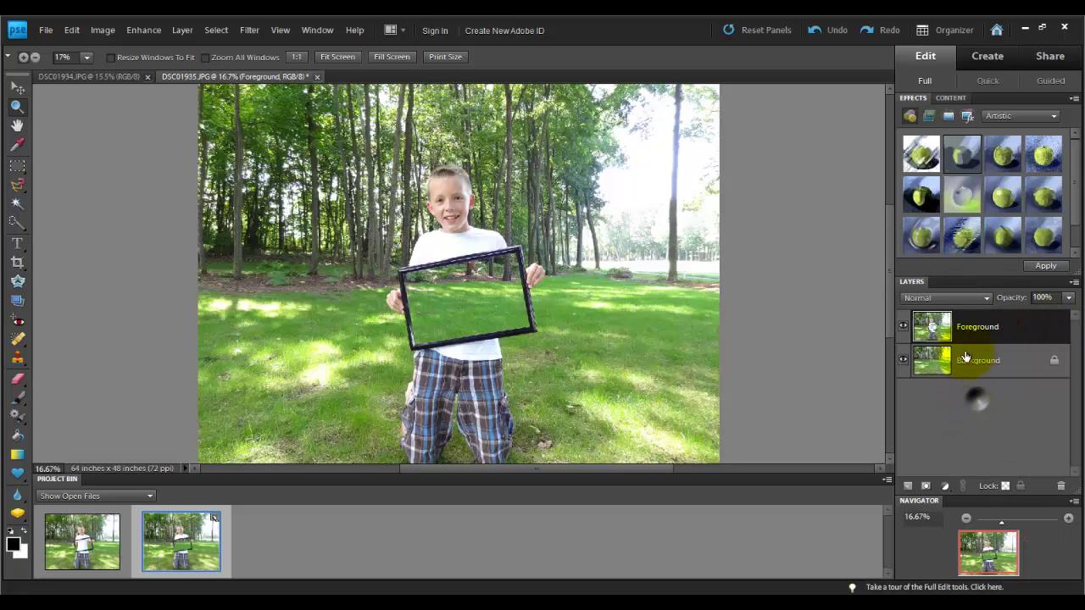
pyautogui.rightClick(973, 351)
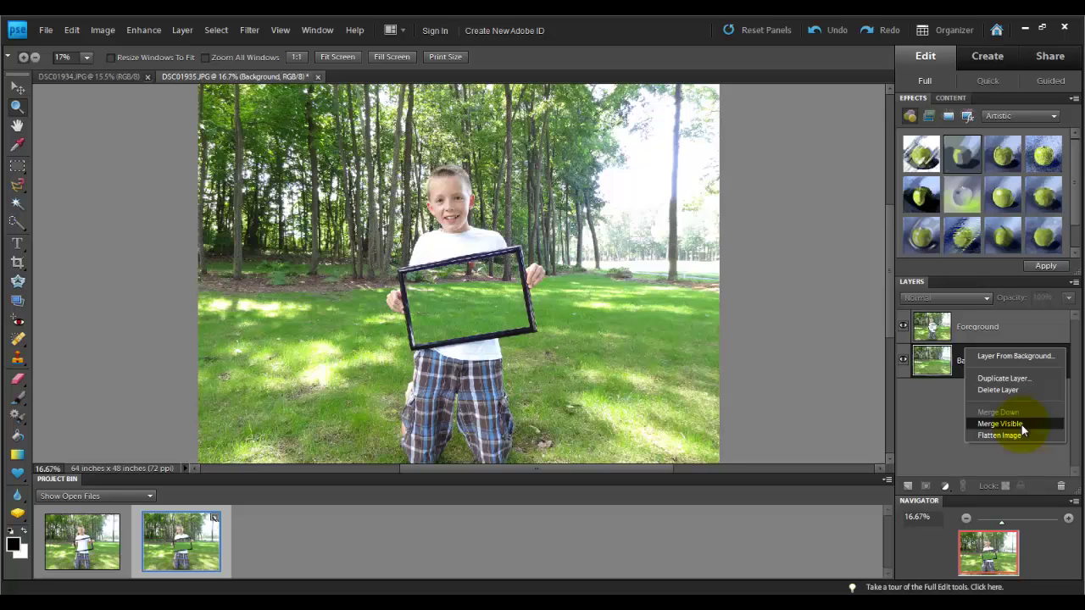
pyautogui.click(940, 418)
pyautogui.rightClick(974, 333)
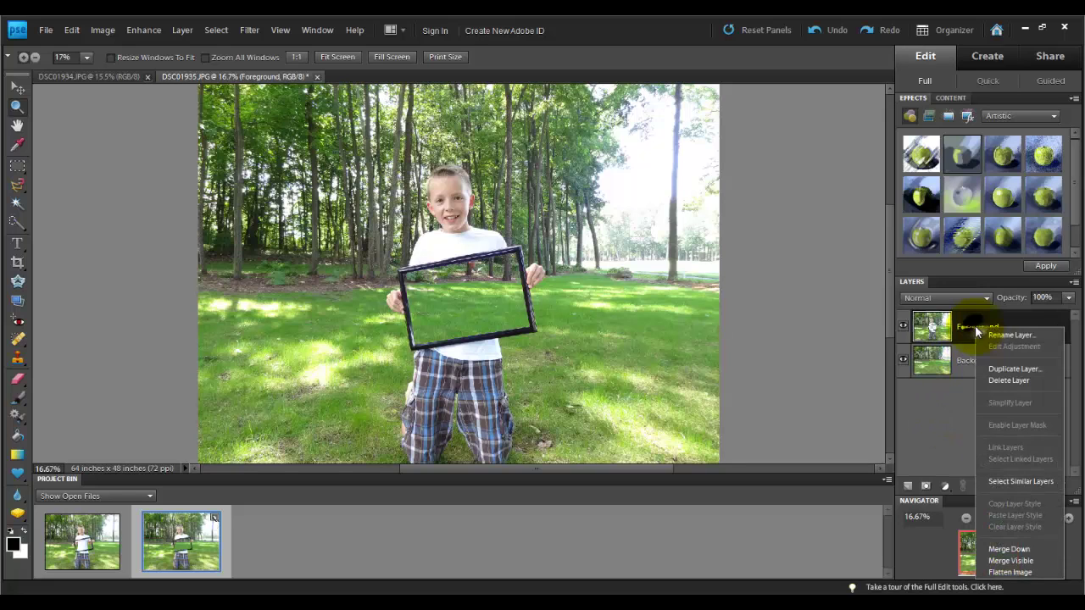
pyautogui.click(1038, 548)
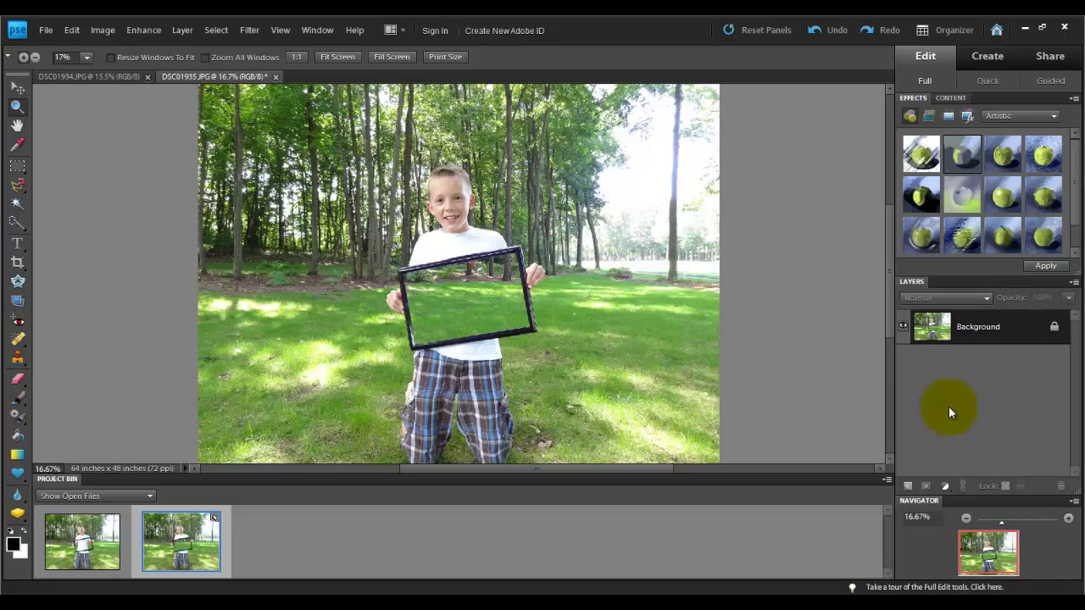
# Step: Undo the inverted-color effect on the merged photo in Full edit mode
pyautogui.click(968, 82)
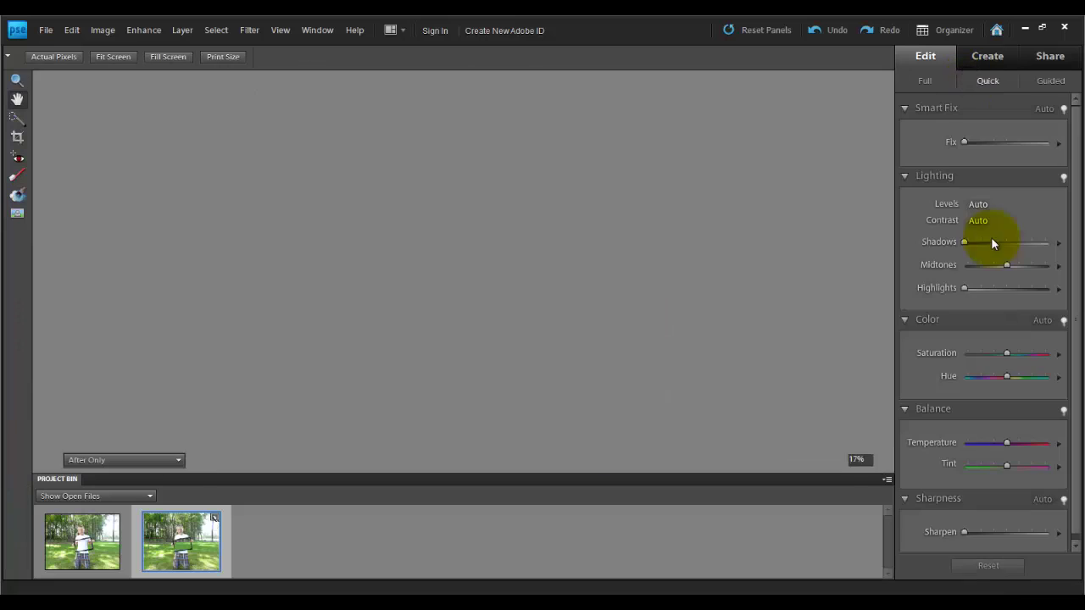
pyautogui.click(925, 82)
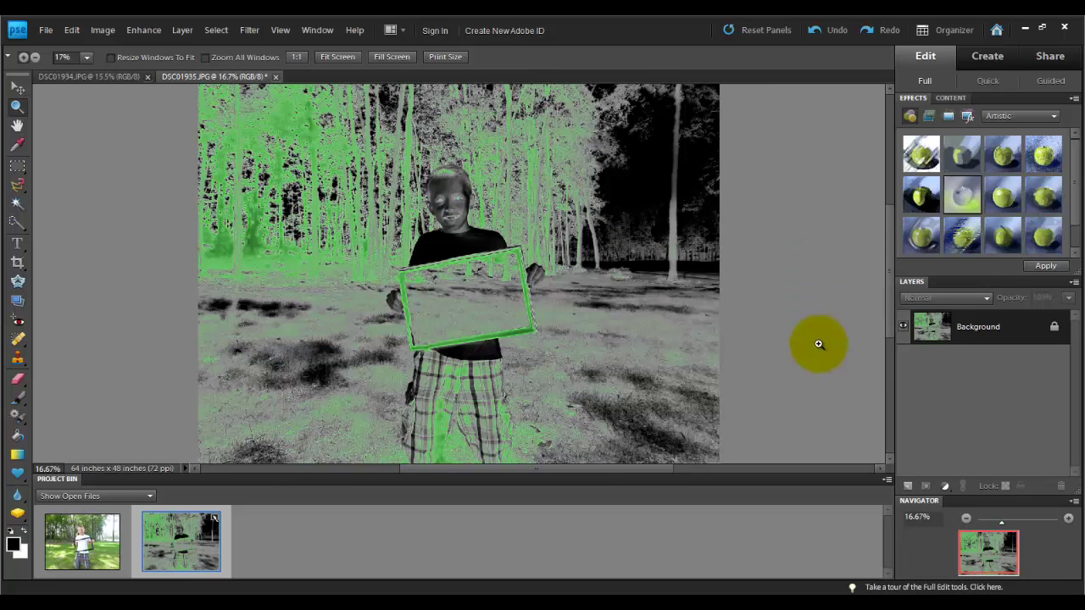
pyautogui.click(825, 36)
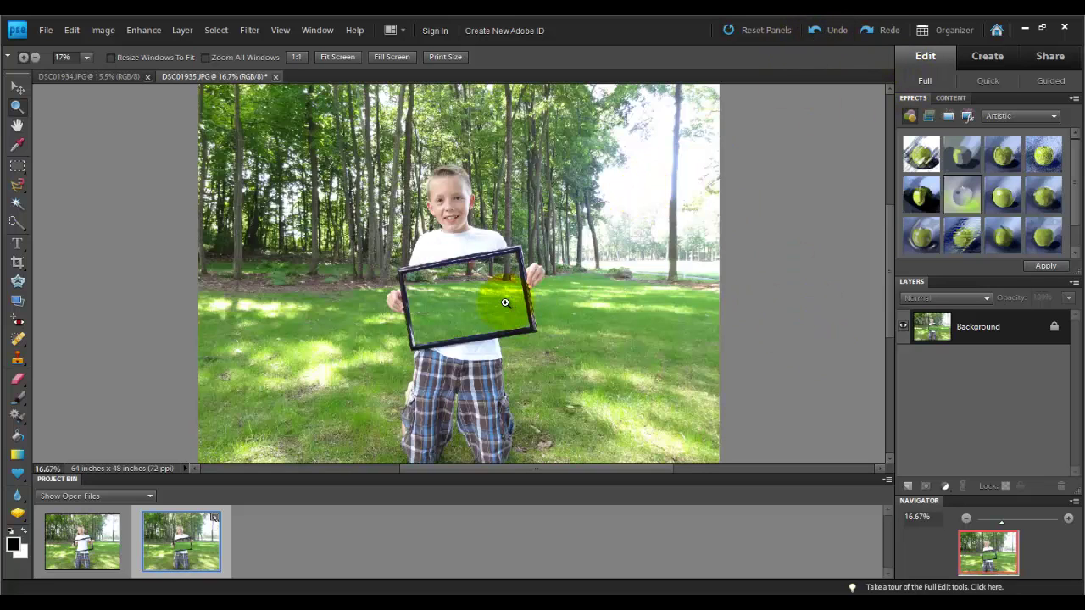
# Step: In Quick edit mode, try a saturation of -100 on the photo and settle on a moderately reduced saturation
pyautogui.click(995, 86)
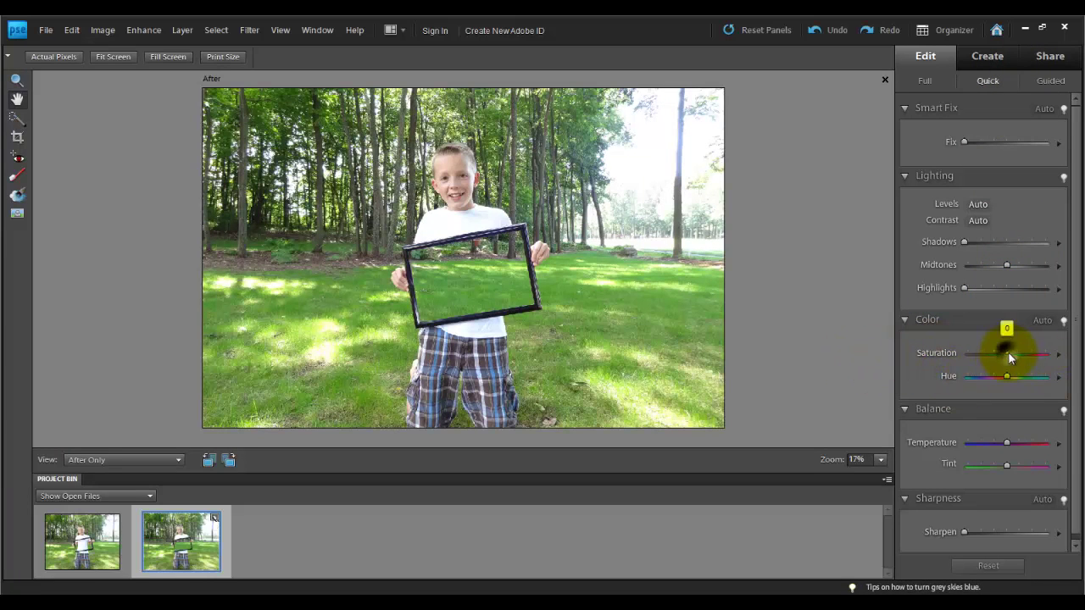
pyautogui.moveTo(1008, 354); pyautogui.dragTo(882, 340)
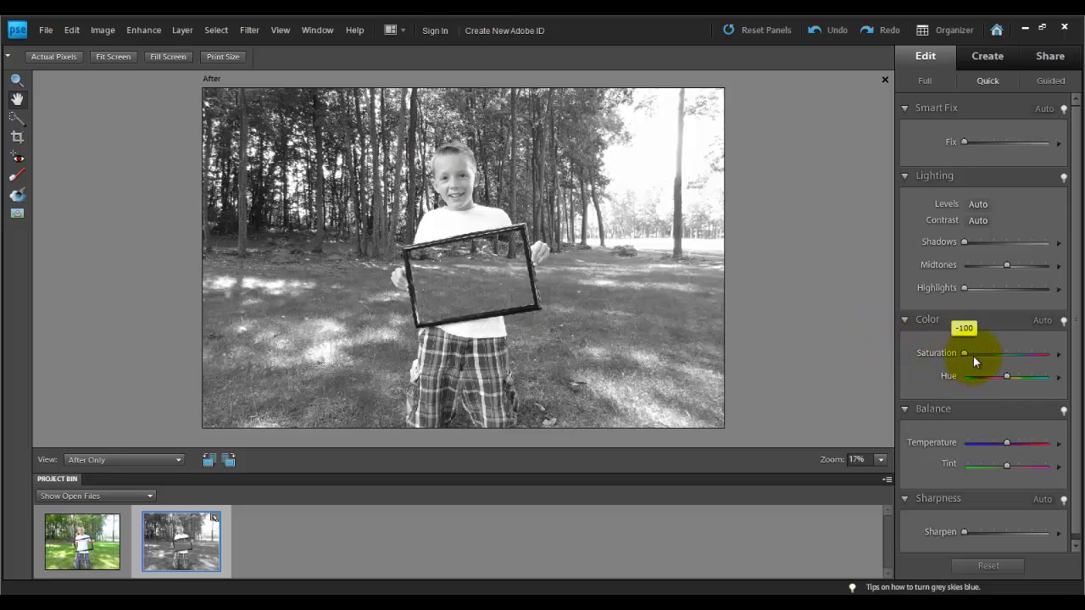
pyautogui.moveTo(973, 357); pyautogui.dragTo(991, 355)
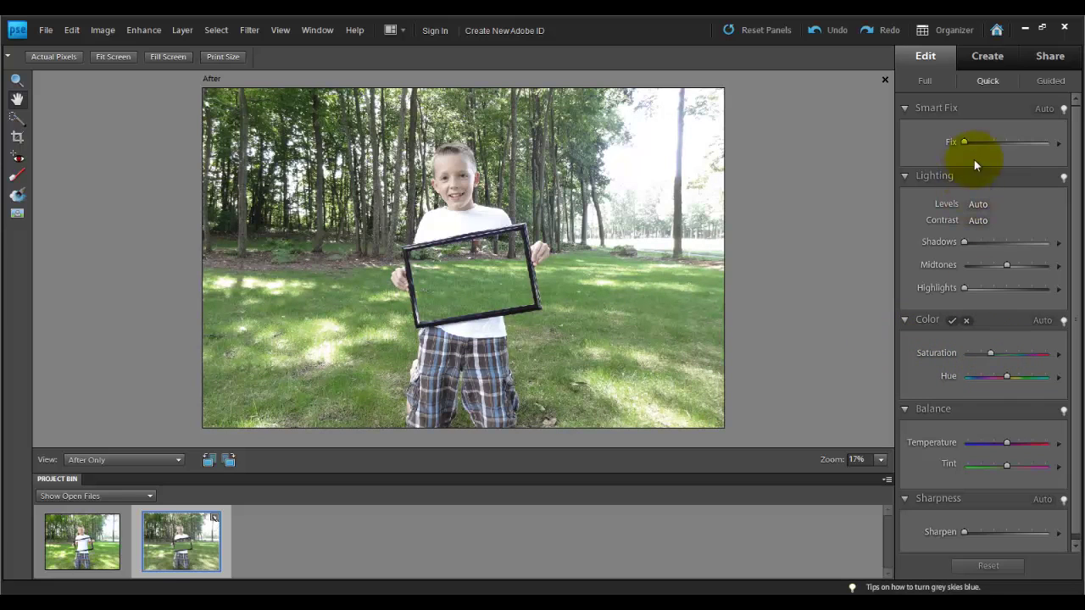
# Step: Fine-tune the photo's lighting and tint with lower midtones, a slight green shift and further reduced saturation, and return to Full edit mode
pyautogui.moveTo(966, 145); pyautogui.dragTo(995, 144)
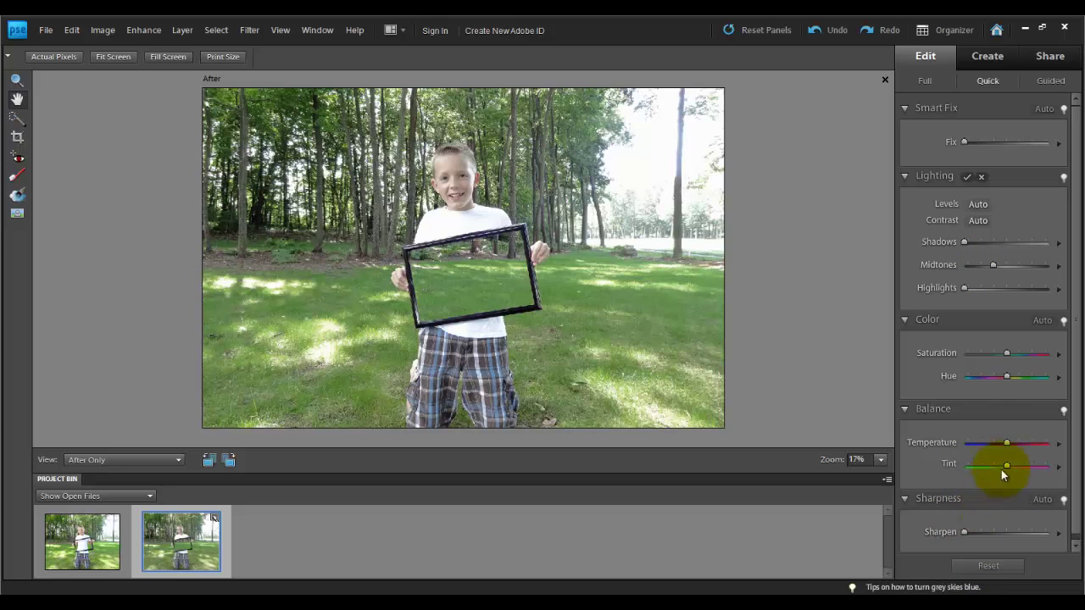
pyautogui.moveTo(1007, 465); pyautogui.dragTo(1001, 465)
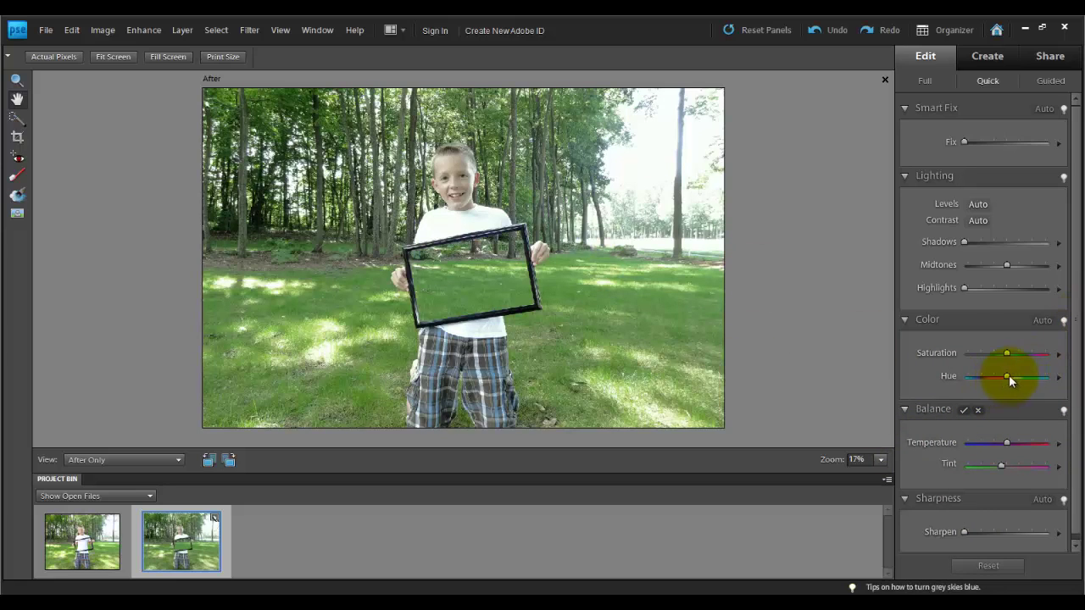
pyautogui.moveTo(1007, 355); pyautogui.dragTo(990, 351)
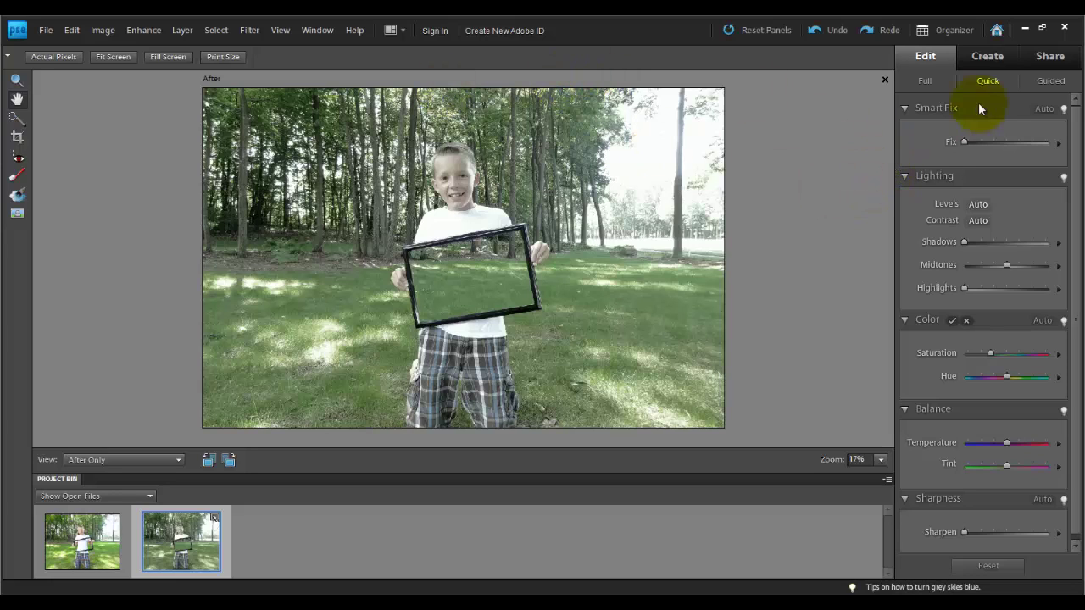
pyautogui.click(931, 80)
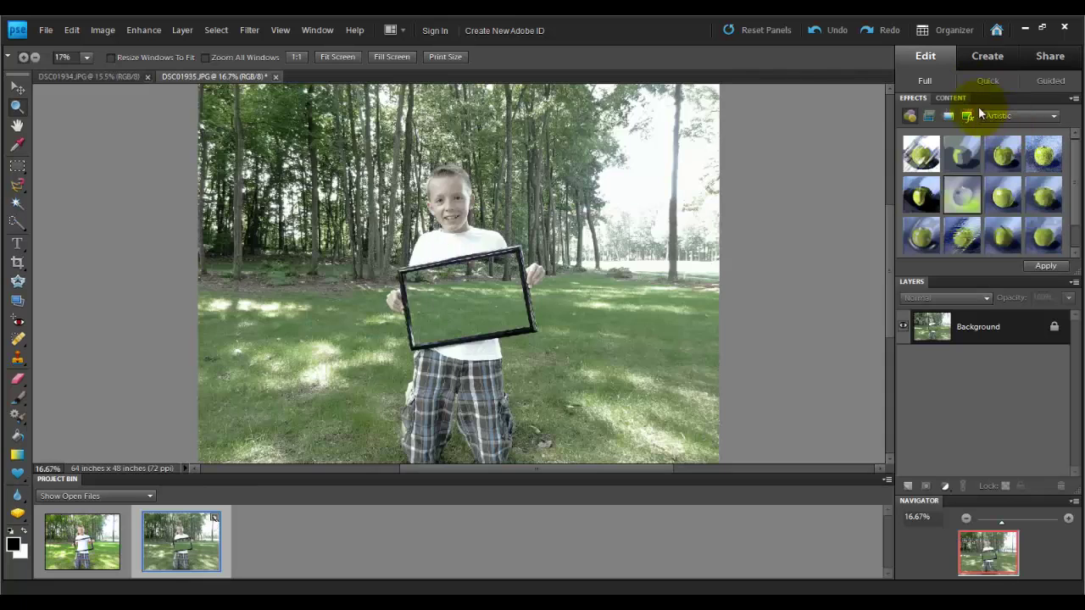
pyautogui.click(909, 116)
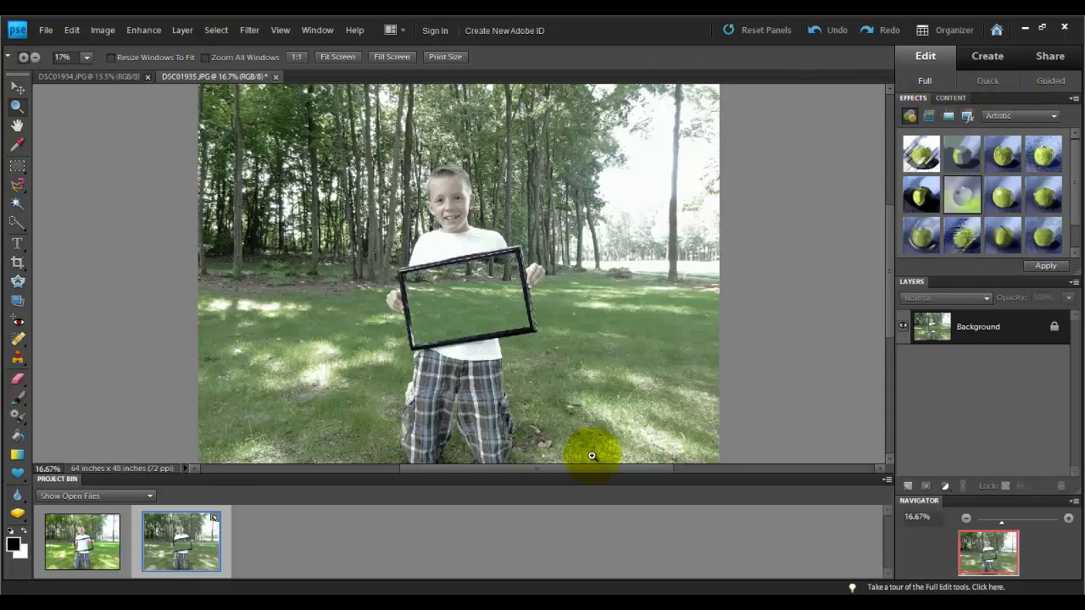
# Step: Open Save As for the edited photo on the Desktop and choose JPEG as the format
pyautogui.click(45, 30)
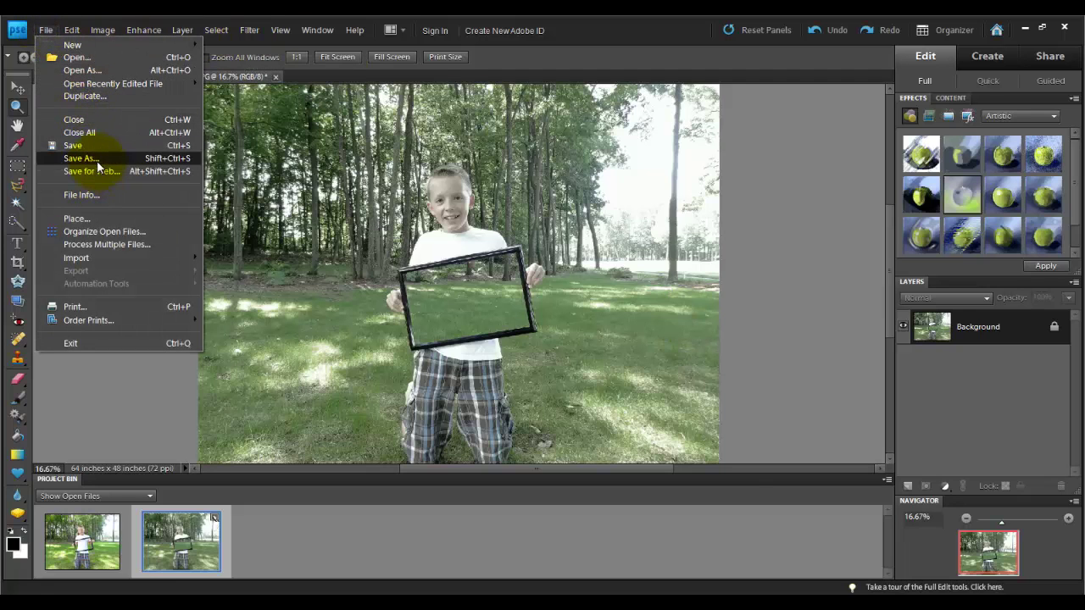
pyautogui.click(97, 160)
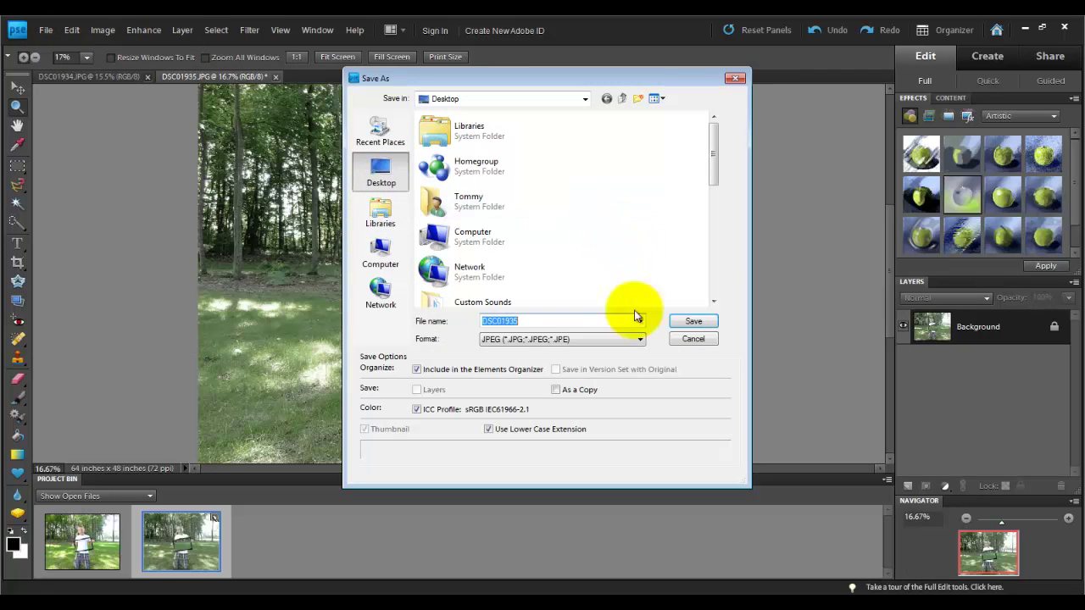
pyautogui.click(604, 341)
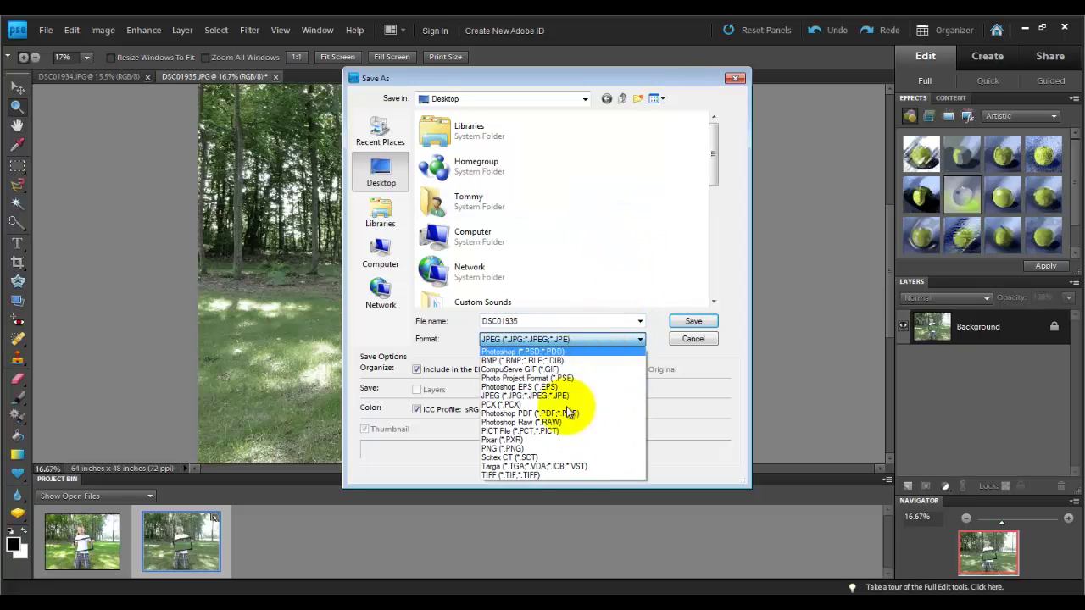
pyautogui.click(552, 450)
pyautogui.click(539, 338)
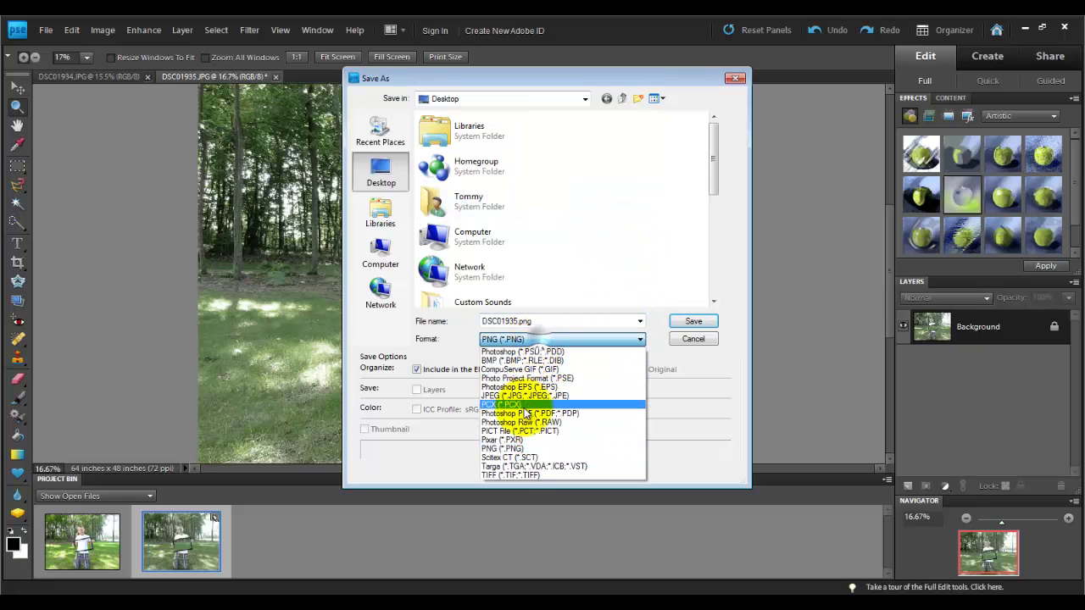
pyautogui.click(526, 395)
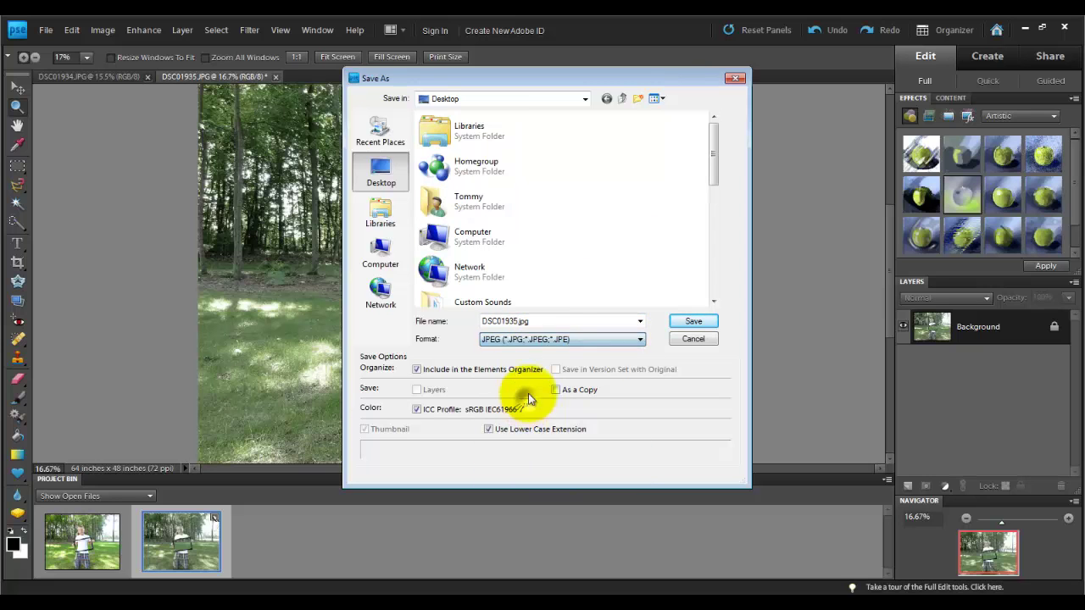
pyautogui.rightClick(570, 247)
pyautogui.moveTo(678, 371)
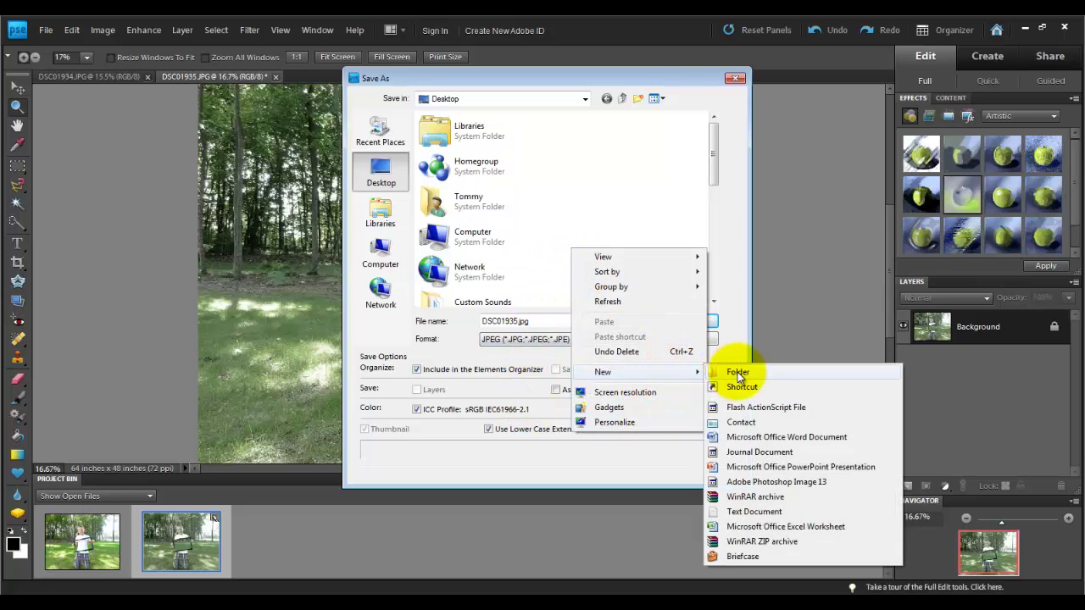
pyautogui.click(601, 229)
# Step: Name the file picture and save it as a JPEG at quality 10, Maximum
pyautogui.doubleClick(557, 321)
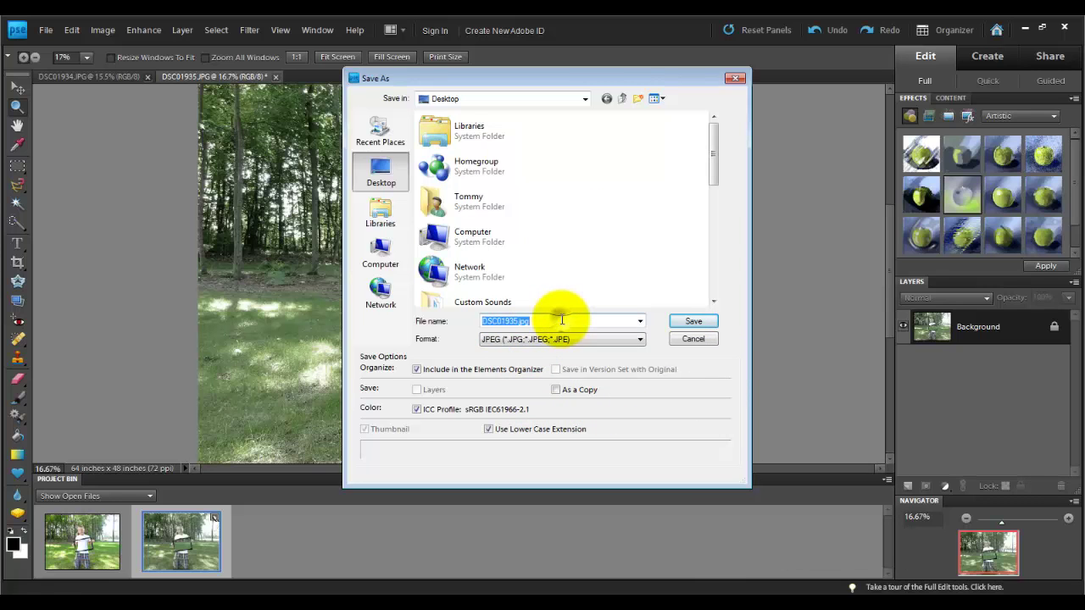
pyautogui.write('picty')
pyautogui.write('re')
pyautogui.press('Return')
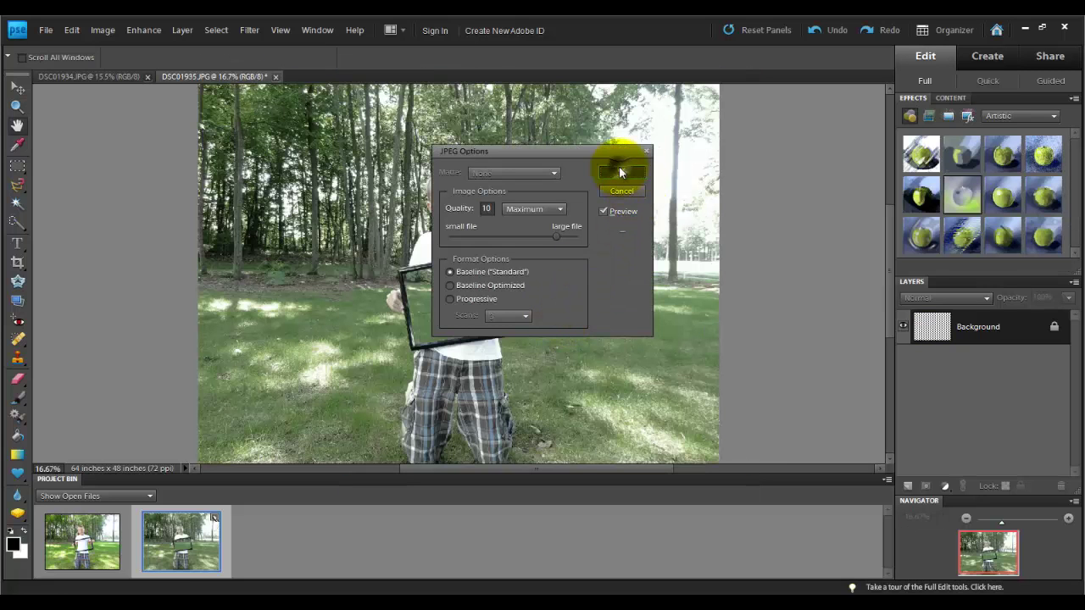
pyautogui.click(622, 172)
# Step: Close the photo editor and view the saved picture from the desktop in Windows Photo Viewer
pyautogui.click(956, 28)
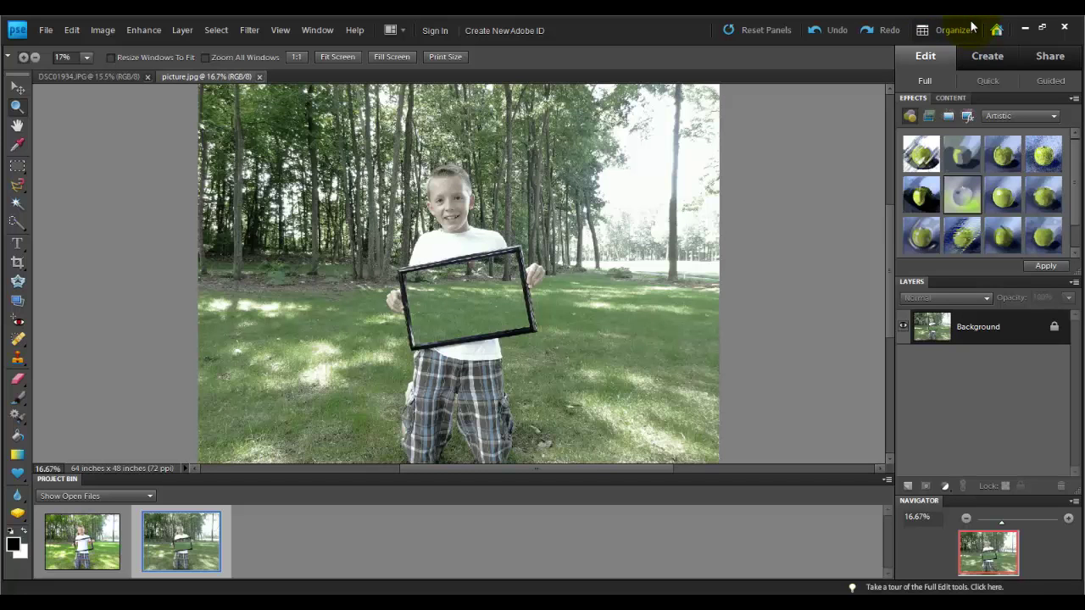
pyautogui.click(1065, 30)
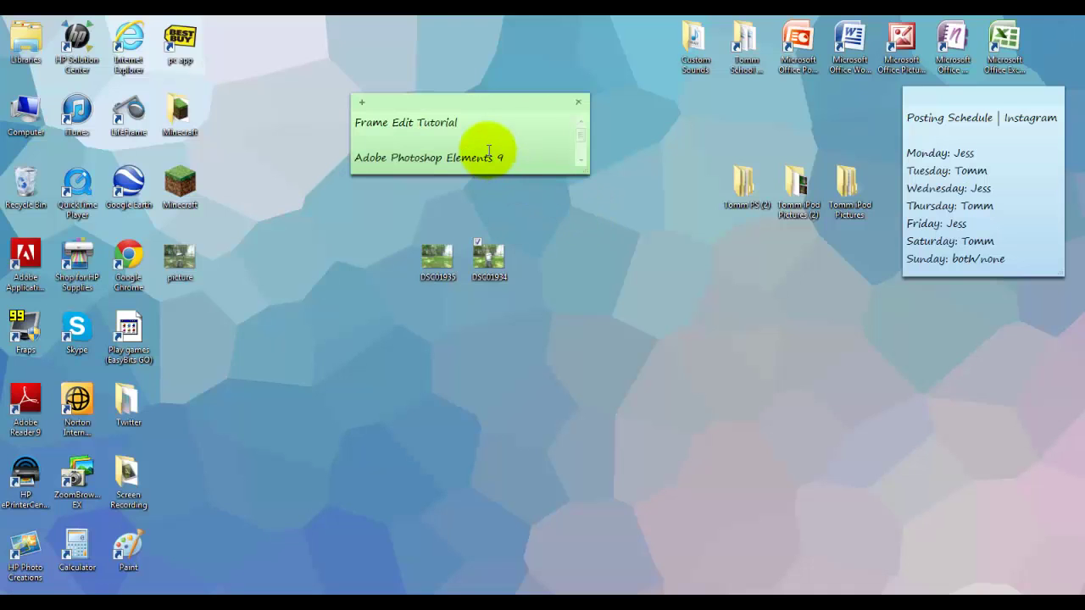
pyautogui.click(192, 272)
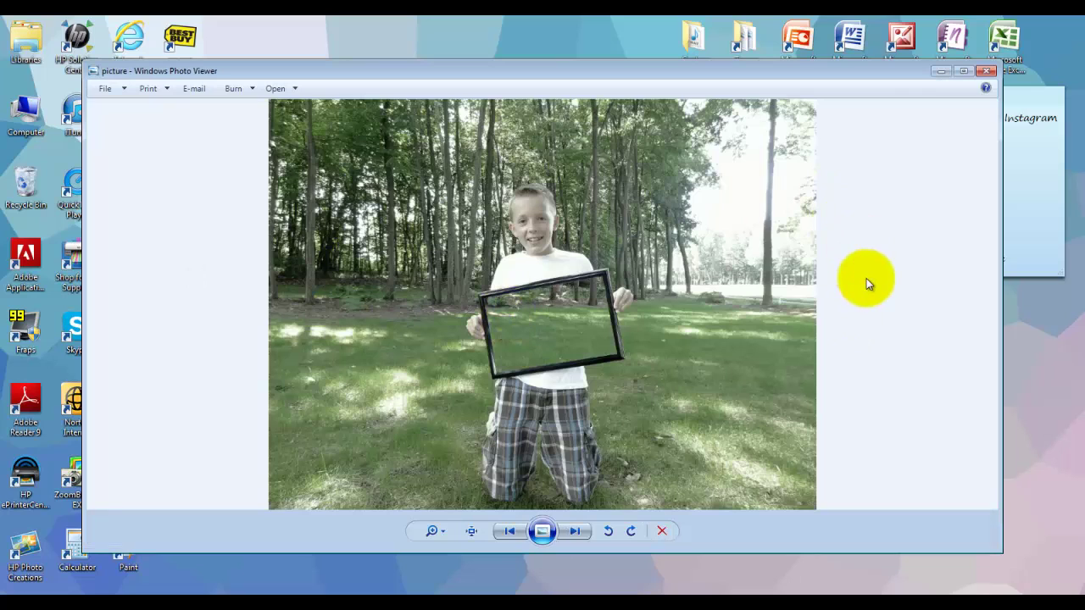
pyautogui.click(985, 72)
# Step: Switch to Google Chrome and examine the two open Instagram profiles and their follower information
pyautogui.moveTo(155, 581)
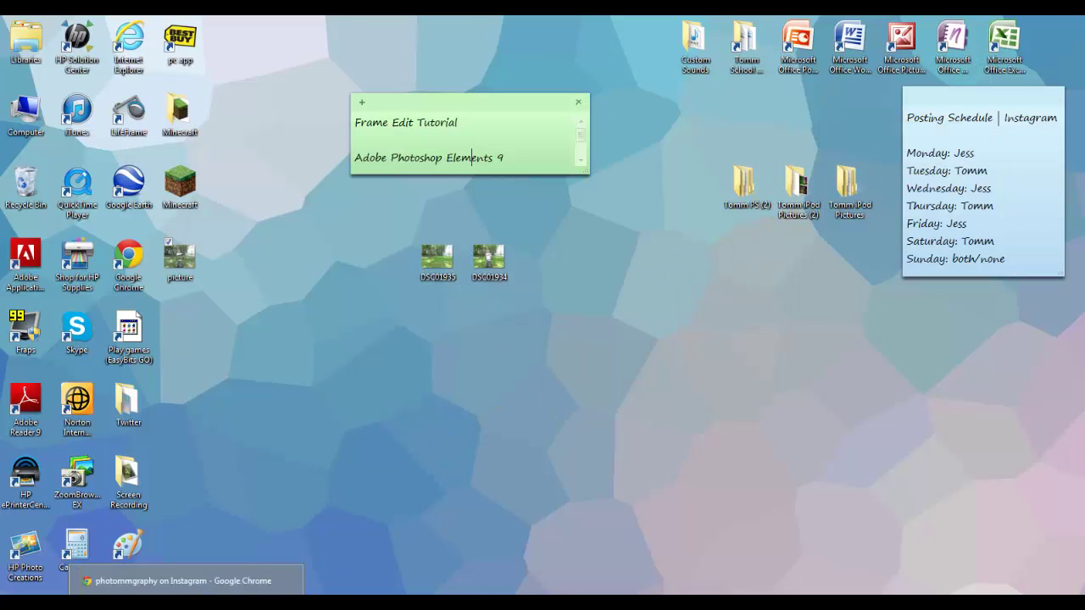
pyautogui.click(242, 585)
pyautogui.click(216, 23)
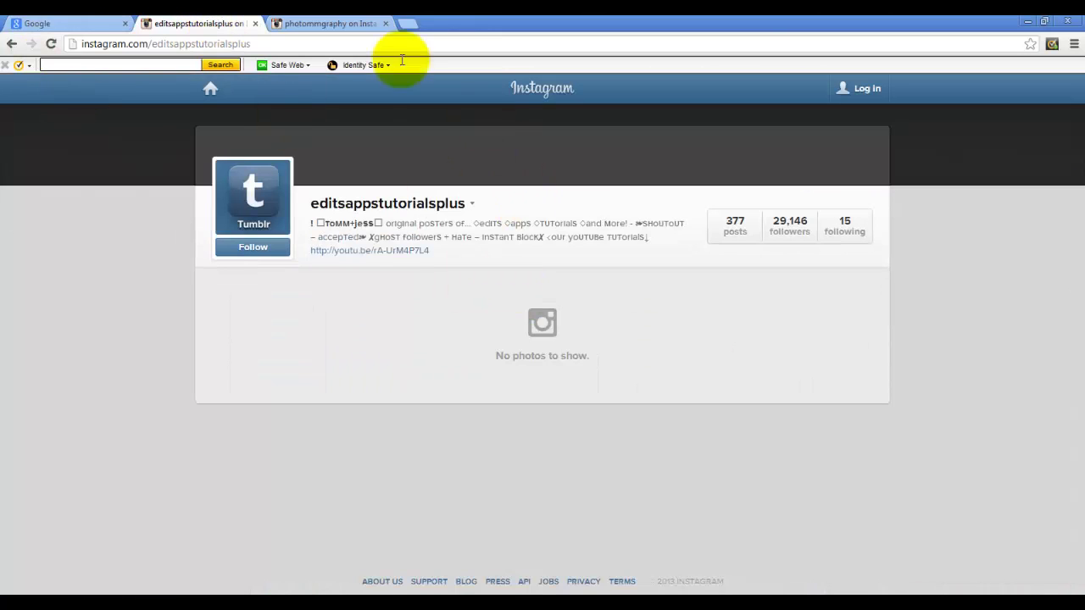
pyautogui.click(273, 23)
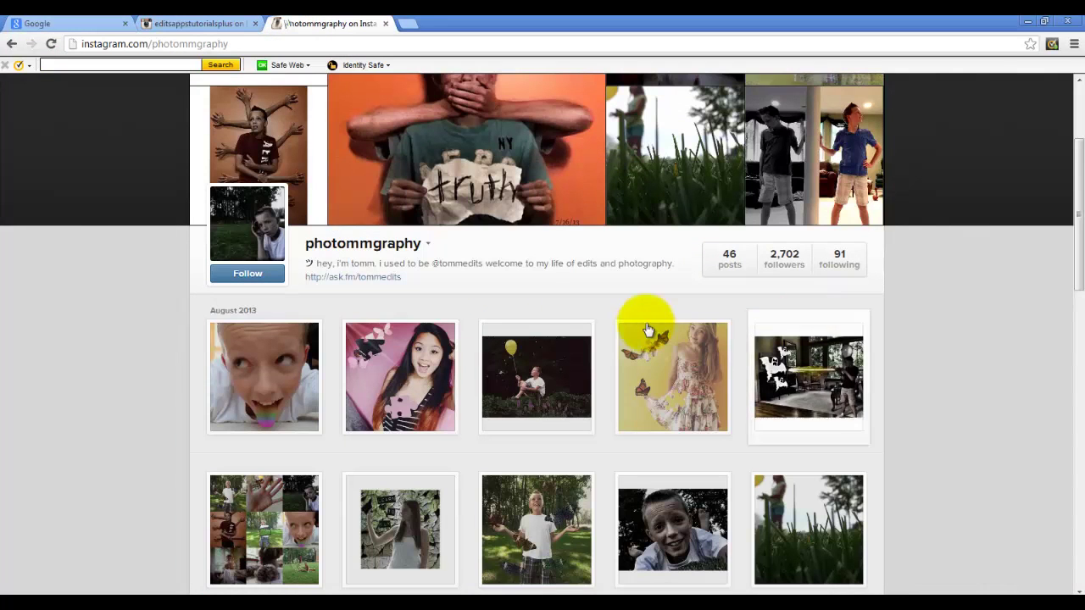
pyautogui.scroll(-2, 164, 308)
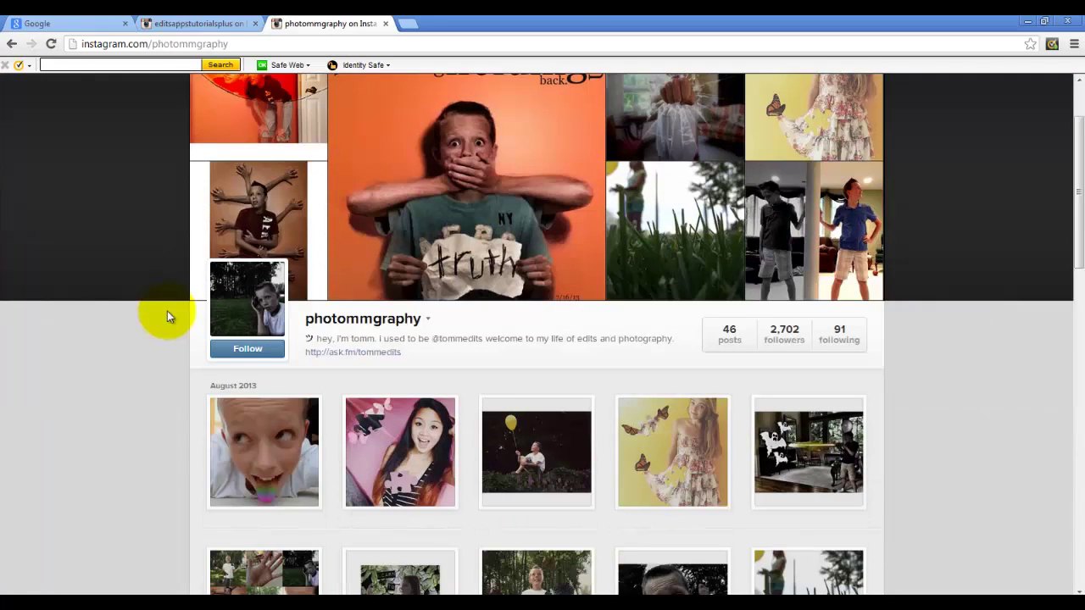
pyautogui.scroll(2, 167, 311)
pyautogui.click(194, 23)
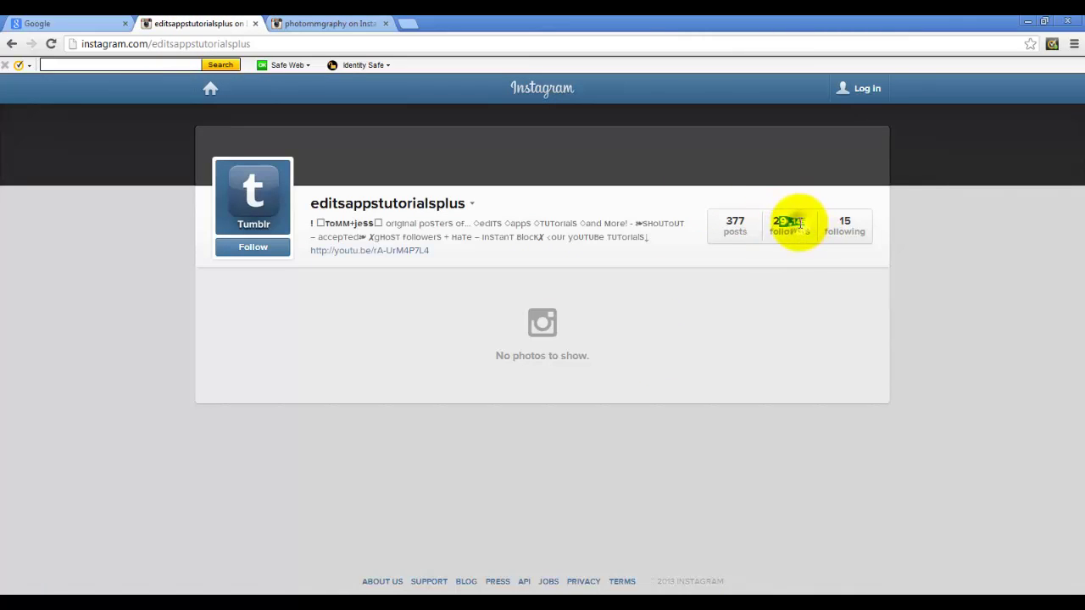
pyautogui.click(312, 23)
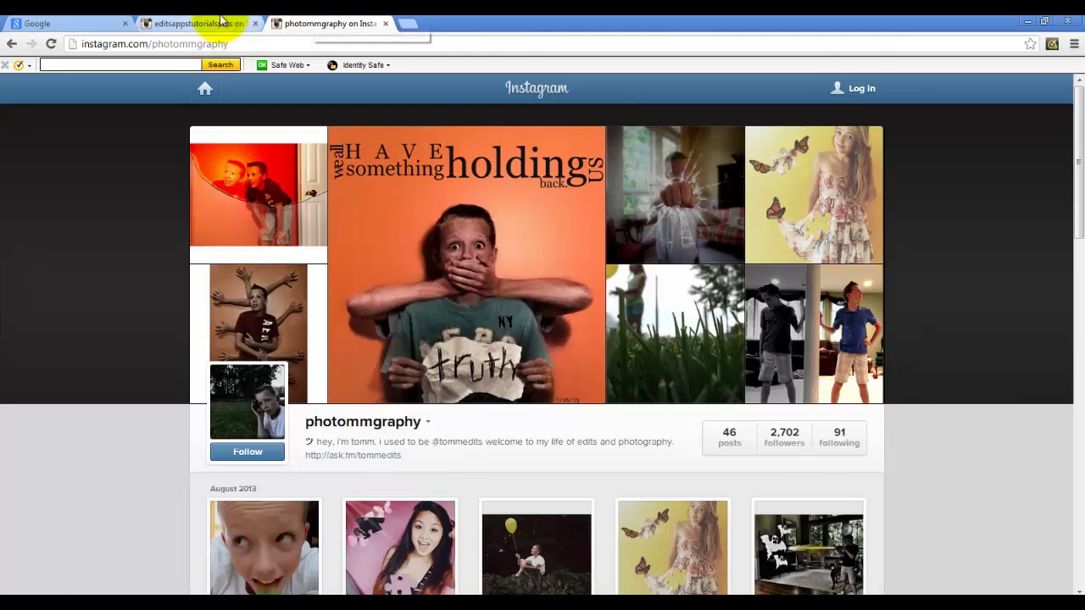
pyautogui.click(223, 23)
pyautogui.click(317, 23)
pyautogui.click(210, 22)
pyautogui.click(310, 24)
pyautogui.click(246, 23)
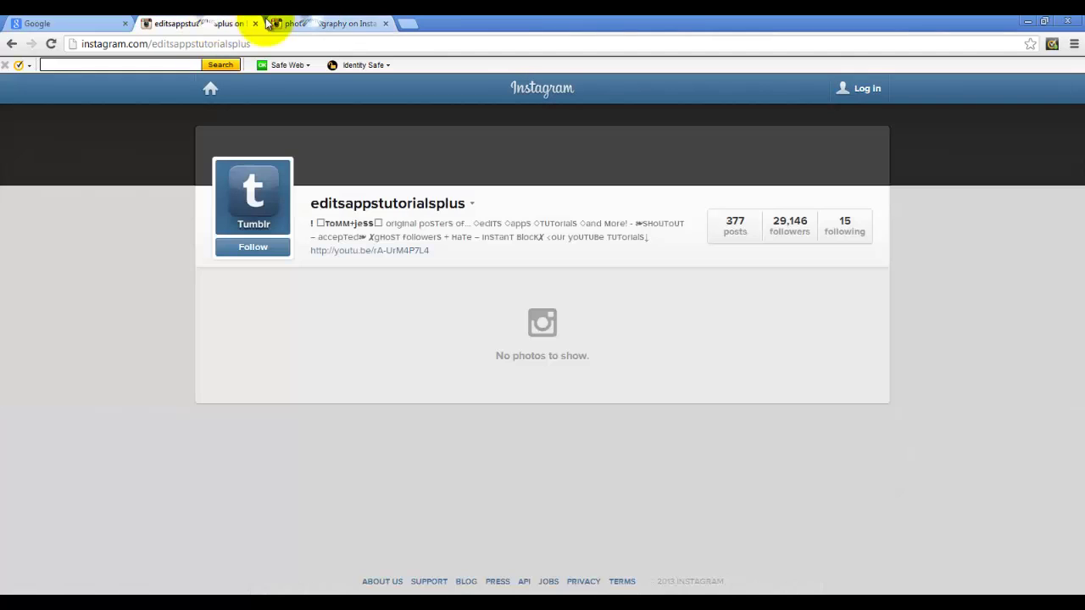
pyautogui.click(302, 24)
pyautogui.click(172, 25)
pyautogui.click(315, 24)
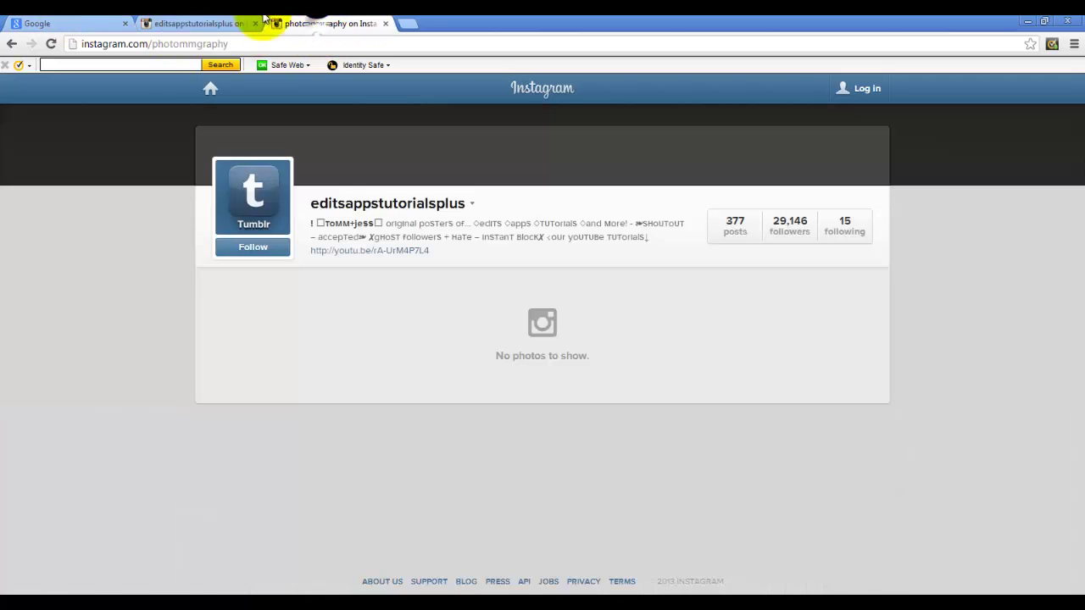
pyautogui.click(245, 24)
pyautogui.click(290, 27)
pyautogui.click(232, 23)
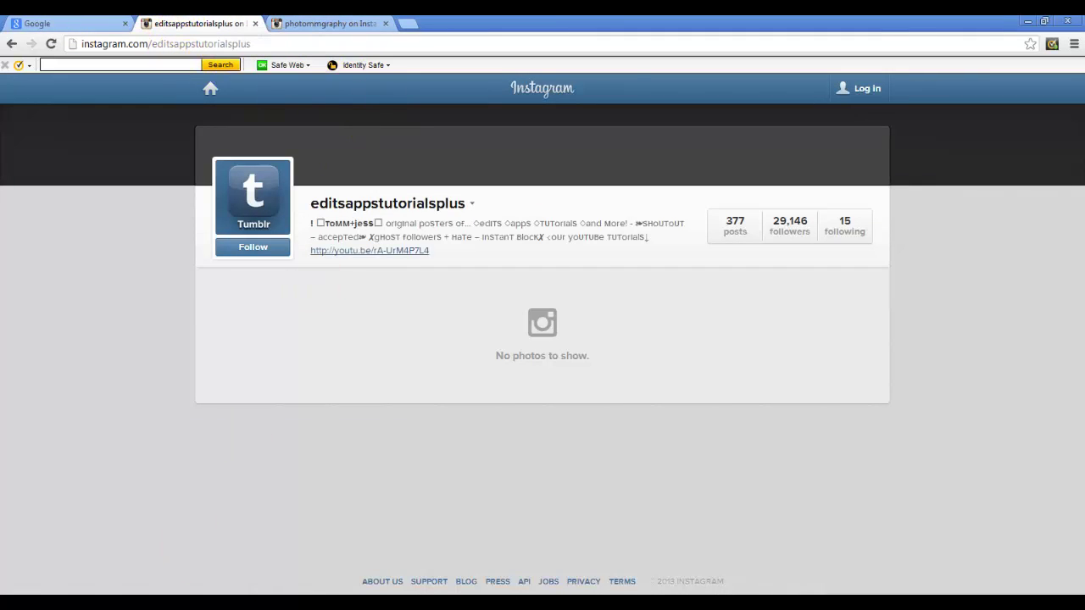
pyautogui.moveTo(196, 587)
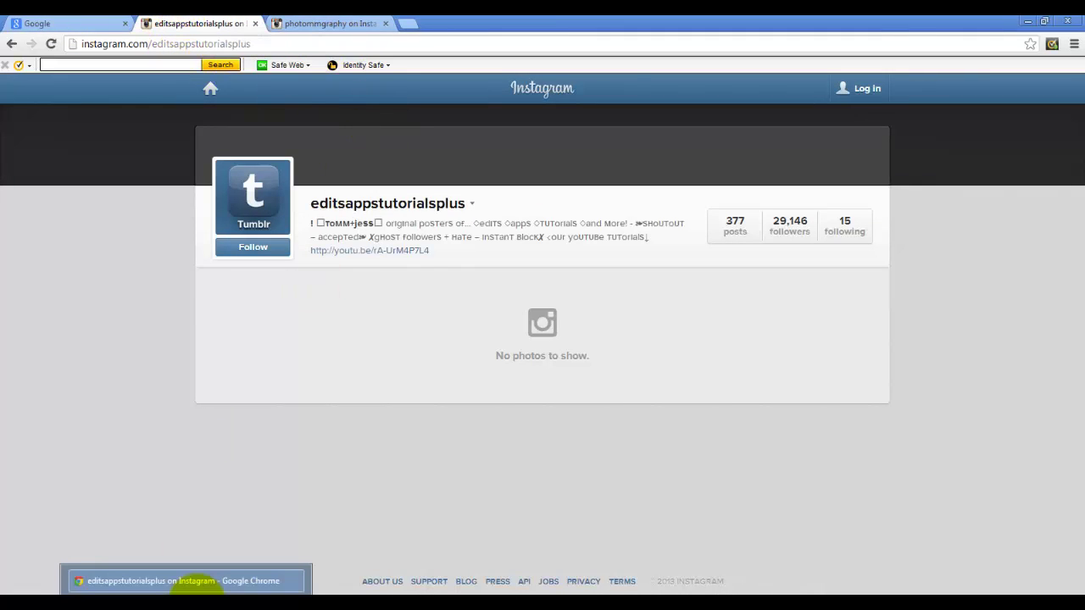